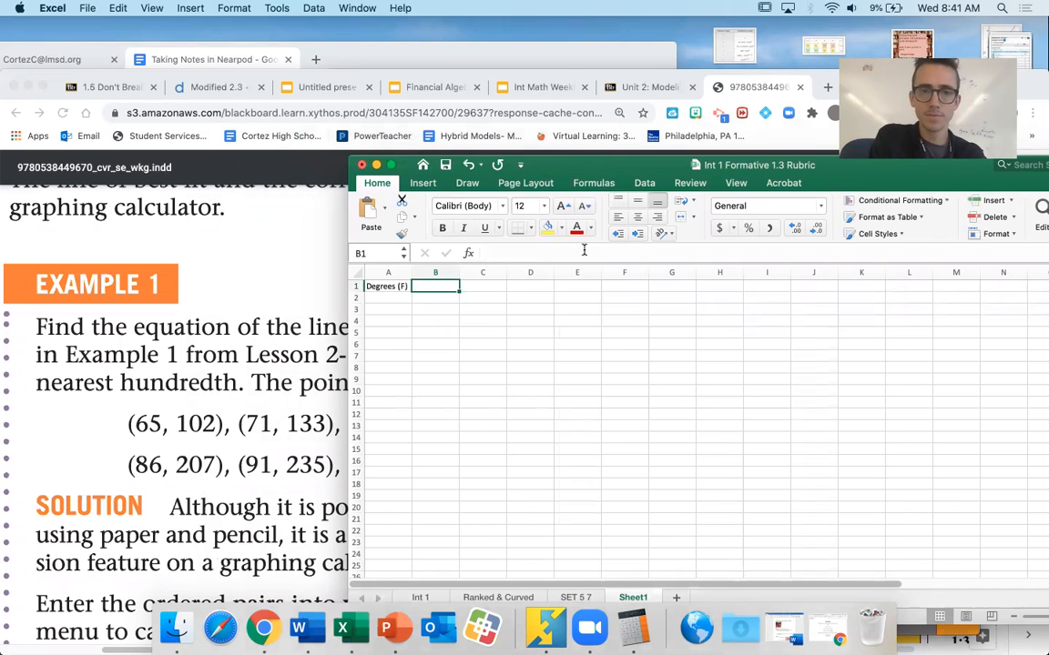
# - Enter the header "Number of water bottles sold" in B1 and fit column B's width to it
pyautogui.write('Number of wat')
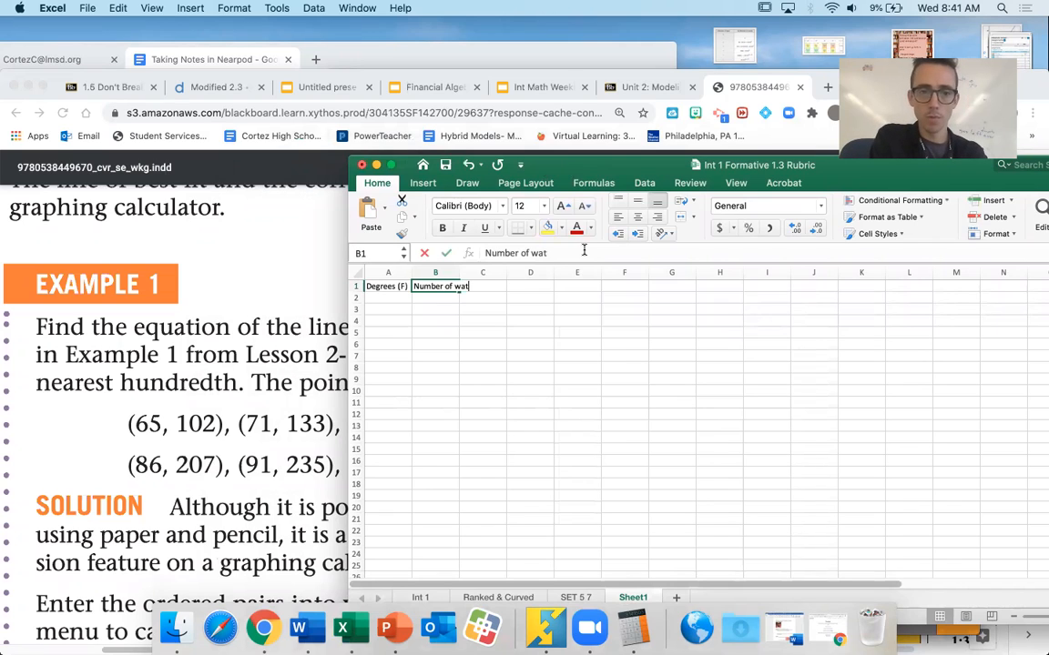
pyautogui.write('er bottles sold')
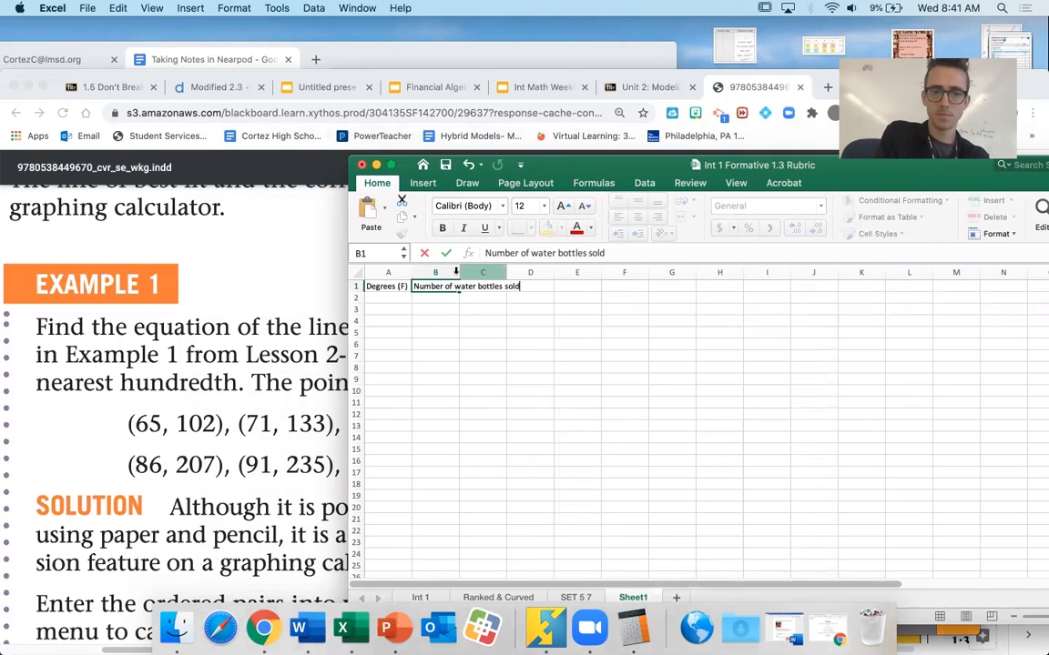
pyautogui.doubleClick(459, 273)
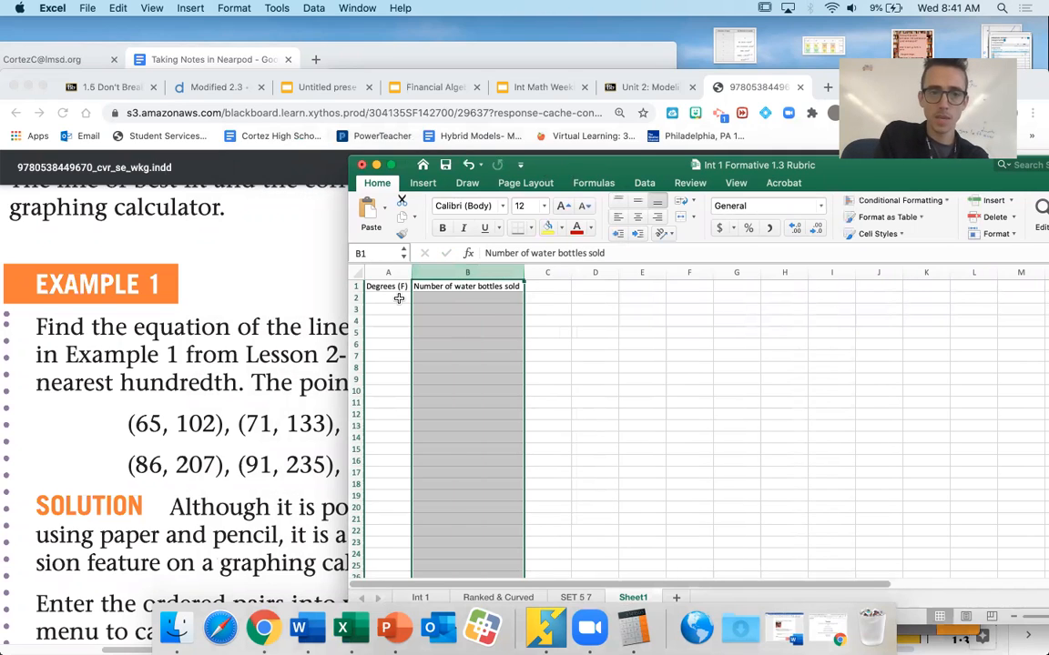
# - Enter the first two data pairs, (65, 102) and (71, 133), in rows 2 and 3 under the headers
pyautogui.click(399, 299)
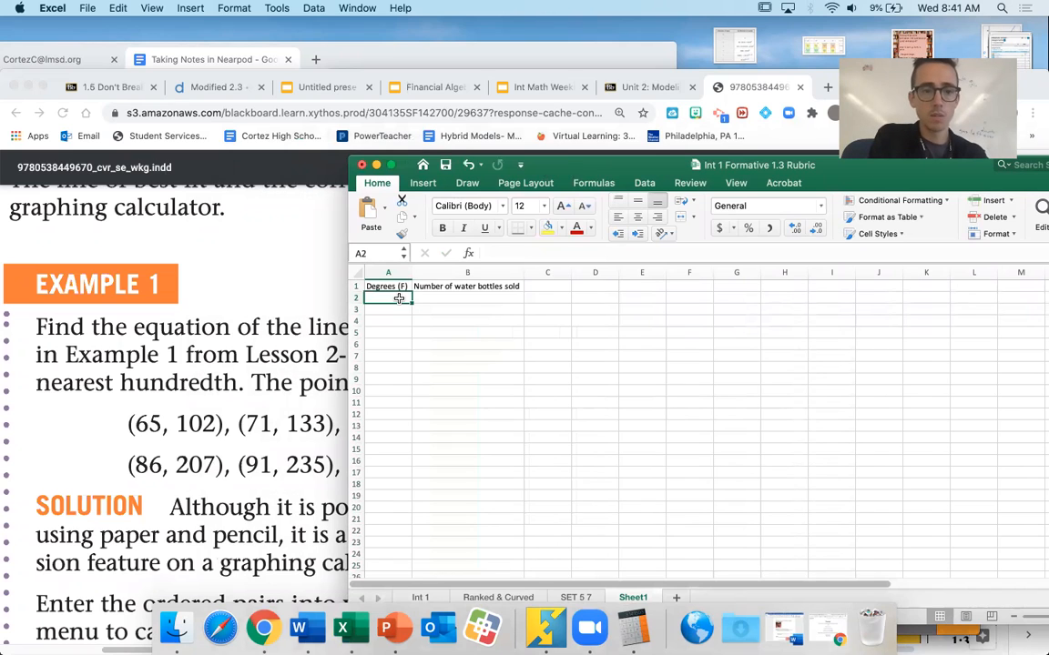
pyautogui.write('65')
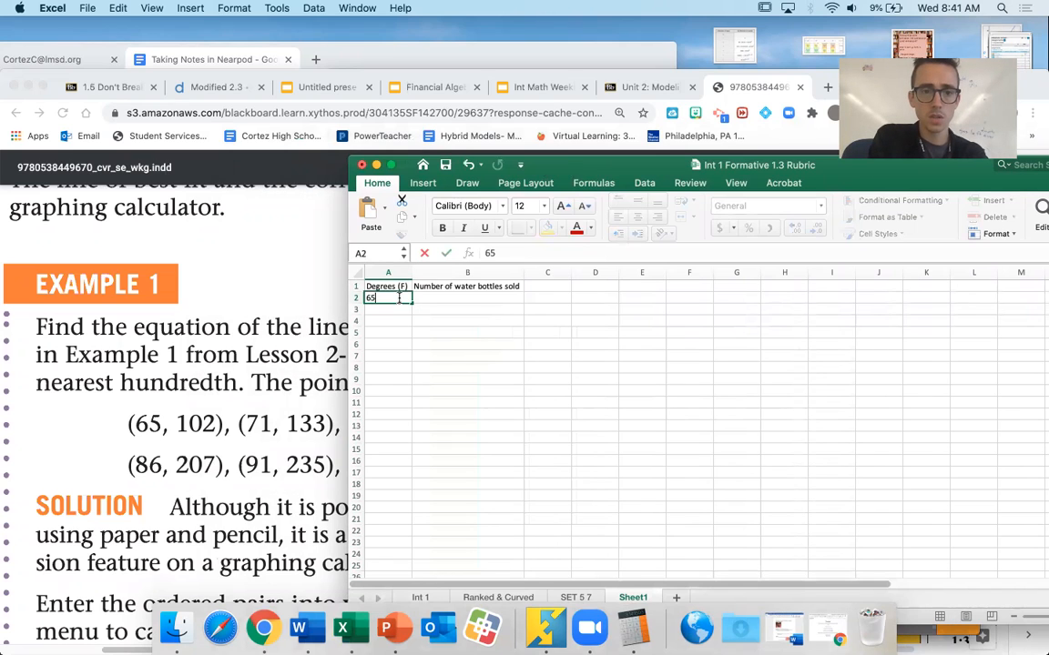
pyautogui.press('Tab')
pyautogui.write('102')
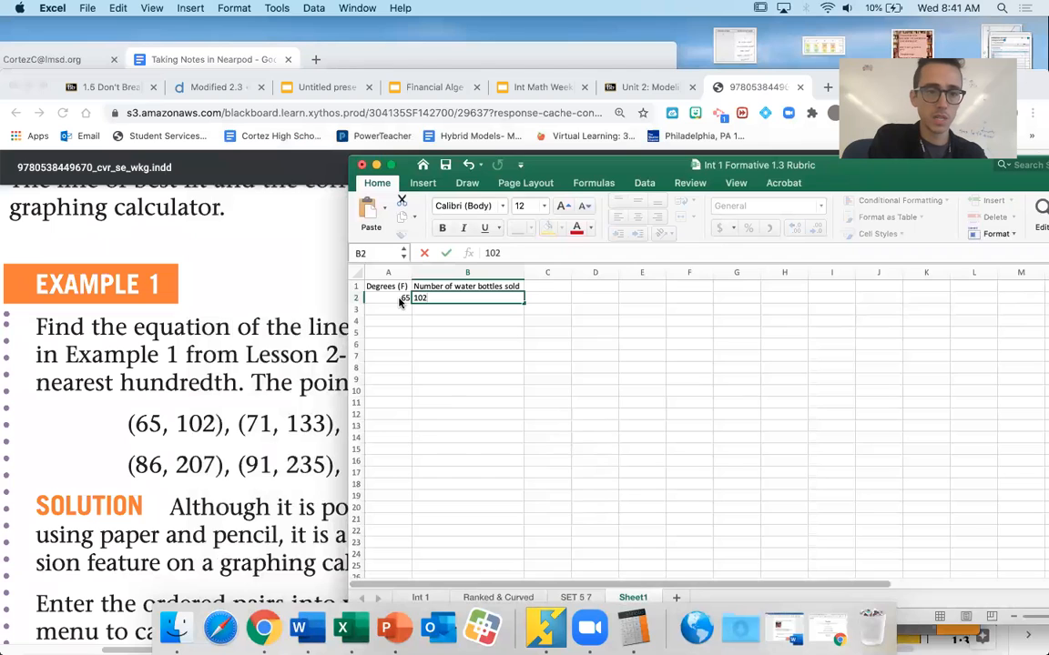
pyautogui.press('Return')
pyautogui.write('71')
pyautogui.press('Tab')
pyautogui.write('133')
pyautogui.press('Return')
# - Rearrange the textbook and spreadsheet windows so the example's full list of points is readable beside the sheet
pyautogui.moveTo(815, 77); pyautogui.dragTo(689, 26)
pyautogui.click(813, 340)
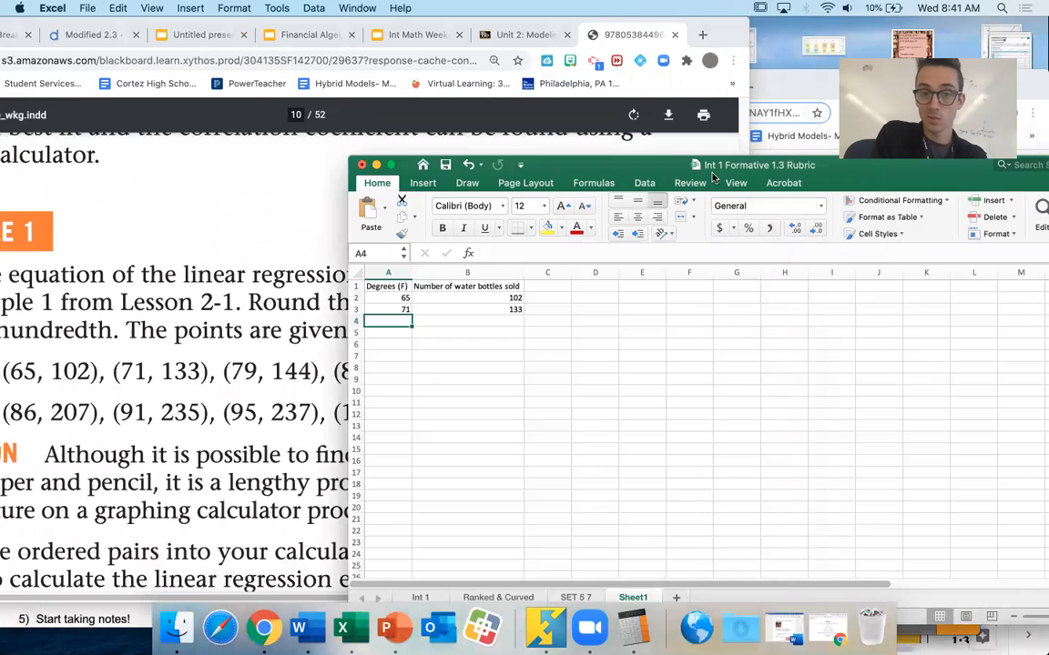
pyautogui.moveTo(653, 165); pyautogui.dragTo(859, 142)
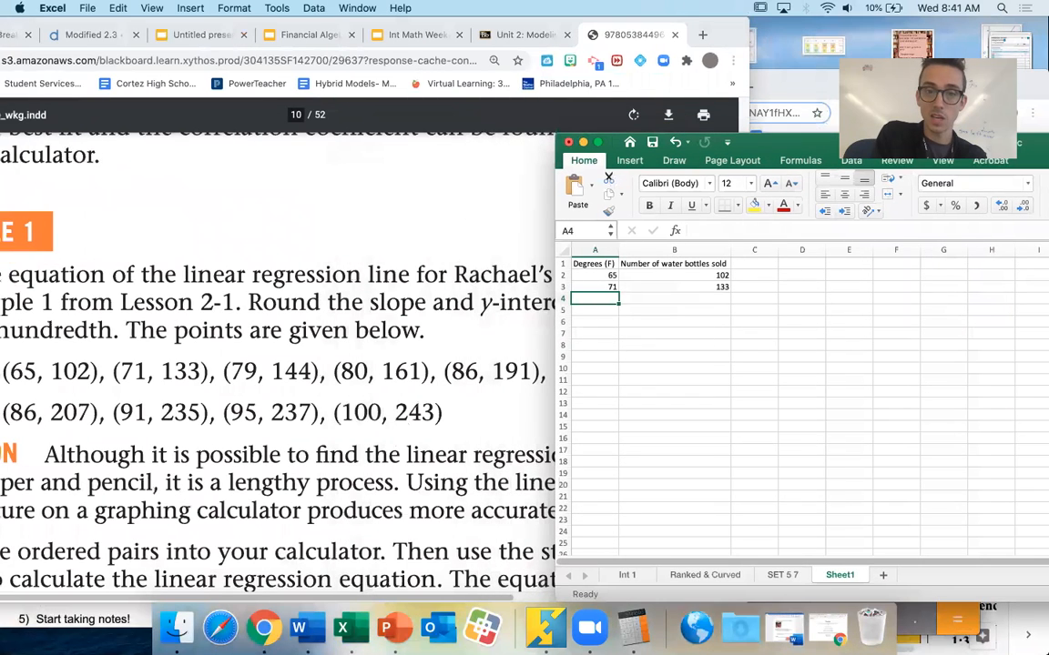
# - Enter the data pairs (79, 144) and (80, 161) in rows 4 and 5
pyautogui.write('79')
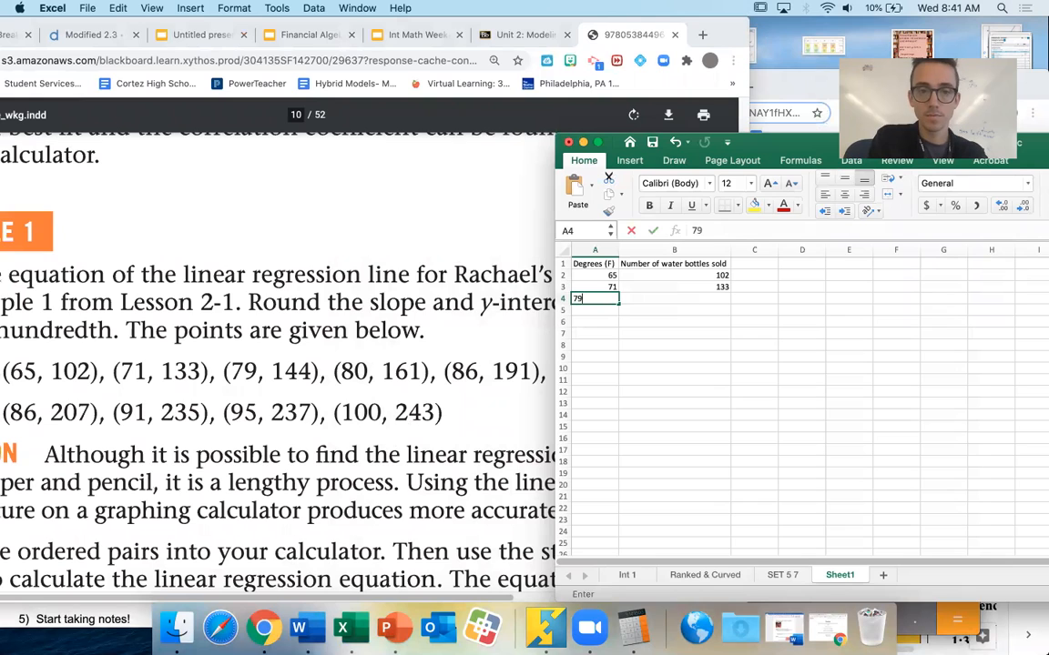
pyautogui.press('Tab')
pyautogui.write('14')
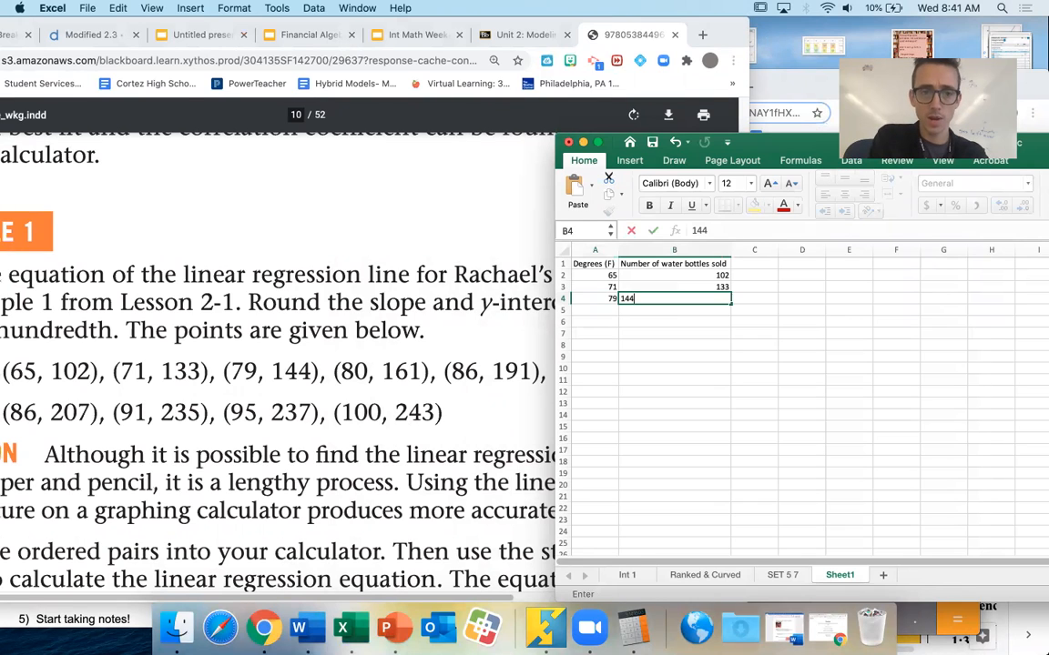
pyautogui.press('Return')
pyautogui.write('80')
pyautogui.press('Tab')
pyautogui.write('1')
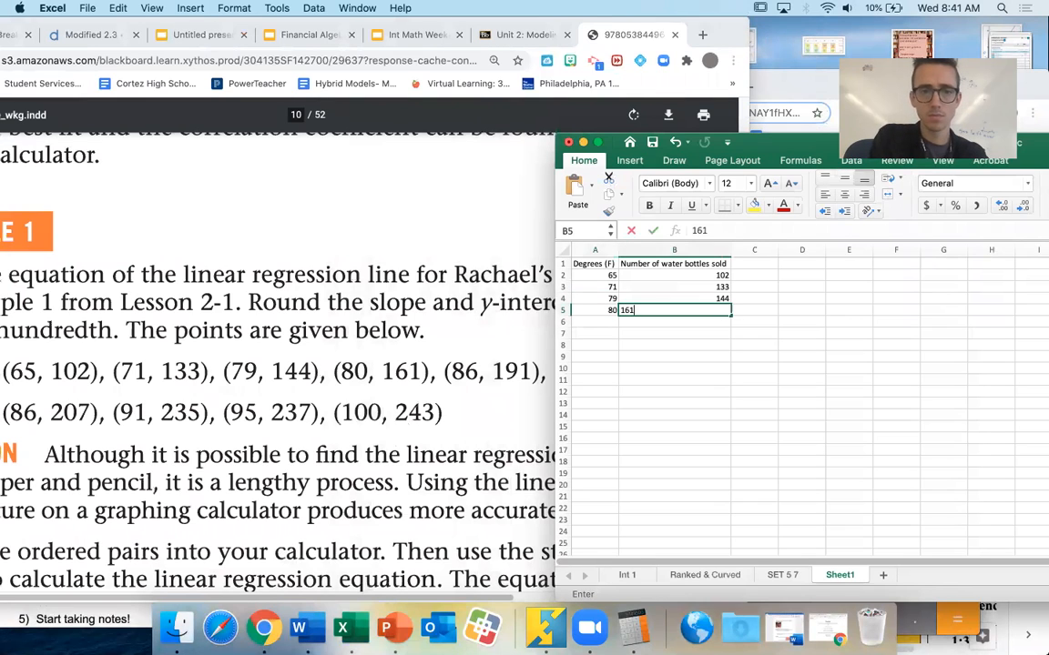
pyautogui.press('Return')
# - Enter the data pairs (86, 191), (86, 207) and (91, 235) in rows 6 to 8
pyautogui.write('86')
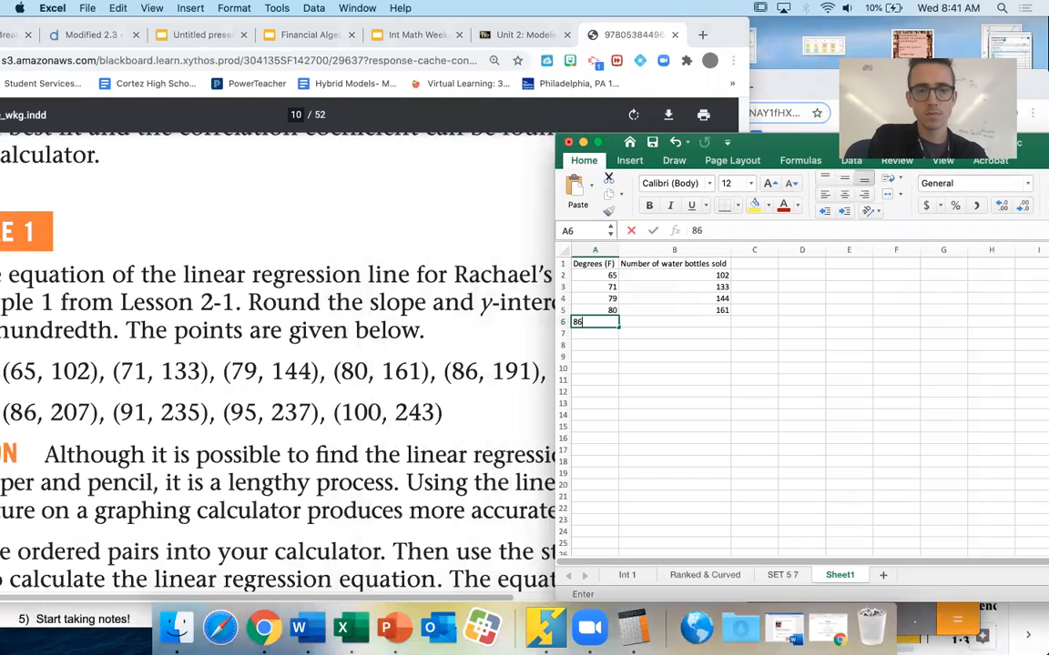
pyautogui.press('Tab')
pyautogui.write('191')
pyautogui.press('Return')
pyautogui.write('86')
pyautogui.press('Tab')
pyautogui.write('207')
pyautogui.press('Return')
pyautogui.write('91')
pyautogui.press('Tab')
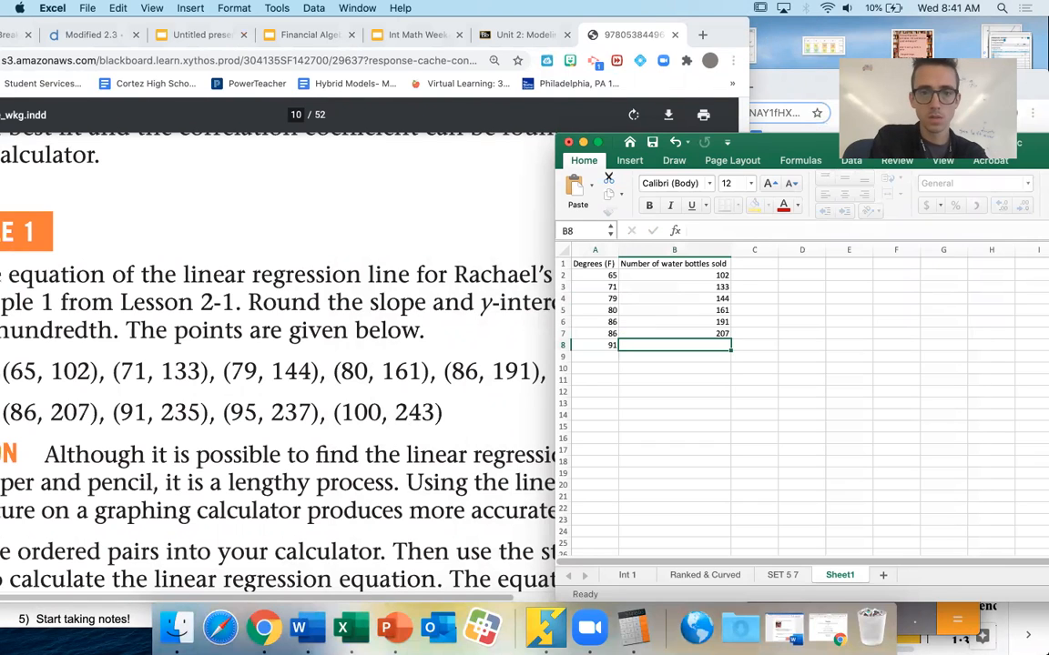
pyautogui.write('235')
pyautogui.press('Return')
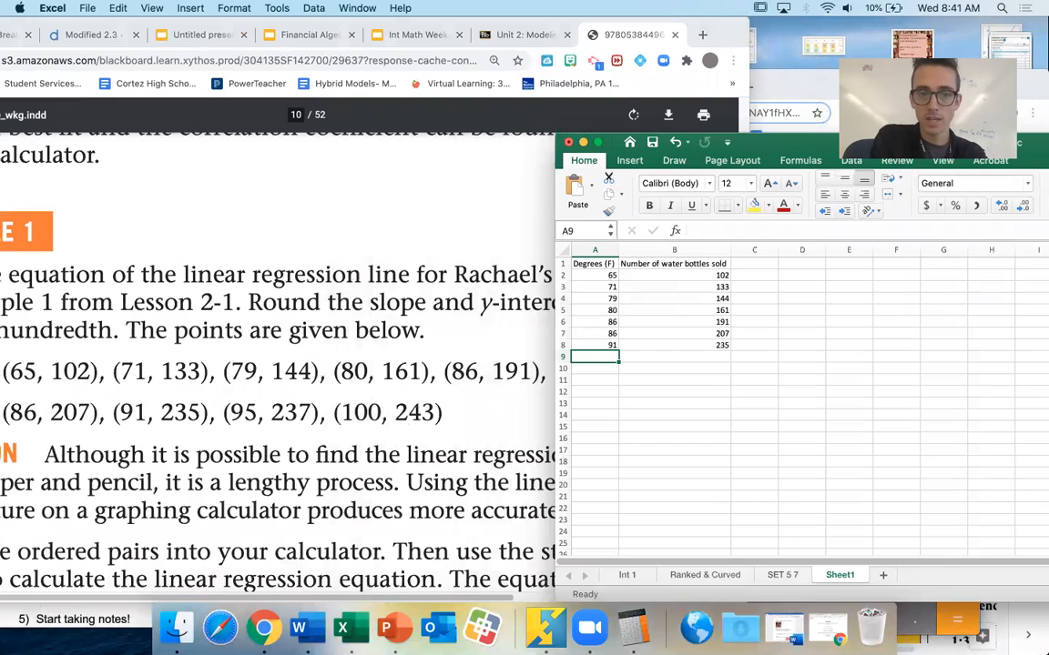
# - Enter the last two data pairs, (95, 237) and (100, 243), in rows 9 and 10
pyautogui.write('95')
pyautogui.press('Tab')
pyautogui.write('237')
pyautogui.press('Return')
pyautogui.write('100')
pyautogui.press('Tab')
pyautogui.write('243')
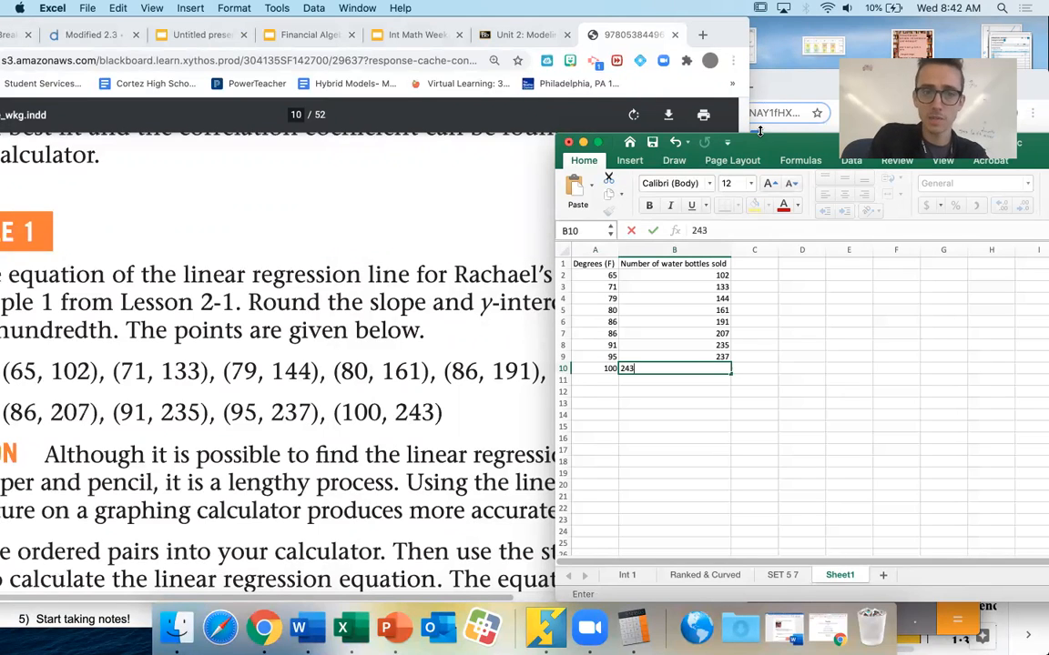
pyautogui.moveTo(765, 148); pyautogui.dragTo(385, 149)
pyautogui.click(423, 429)
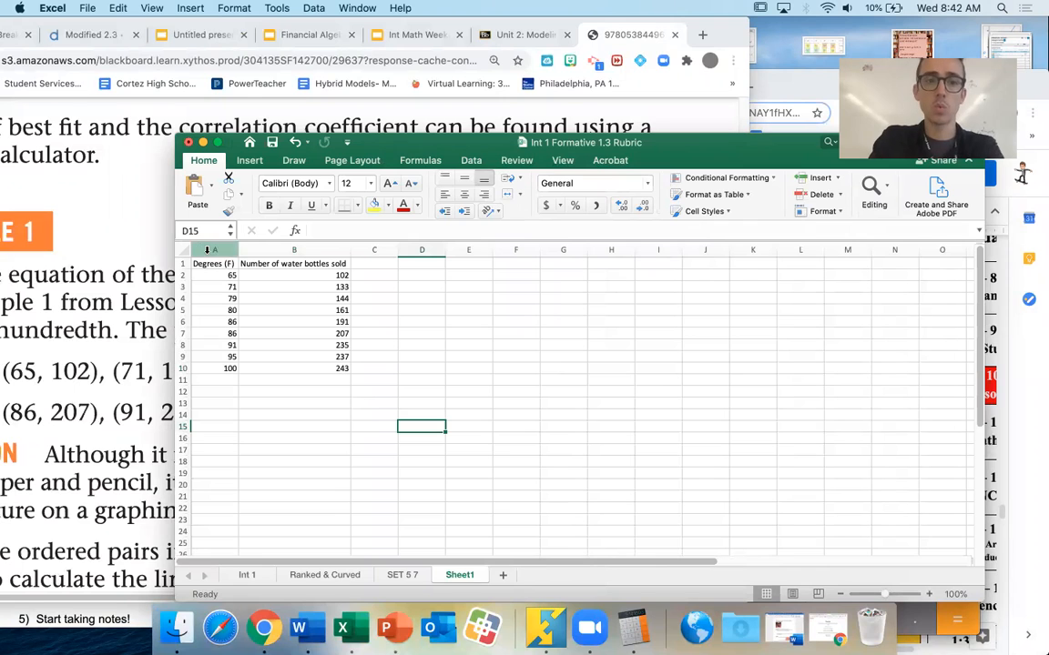
# - Examine the textbook's water bottle scatter plot and correlation coefficient explanation alongside the enlarged data table
pyautogui.scroll(5, 202, 285)
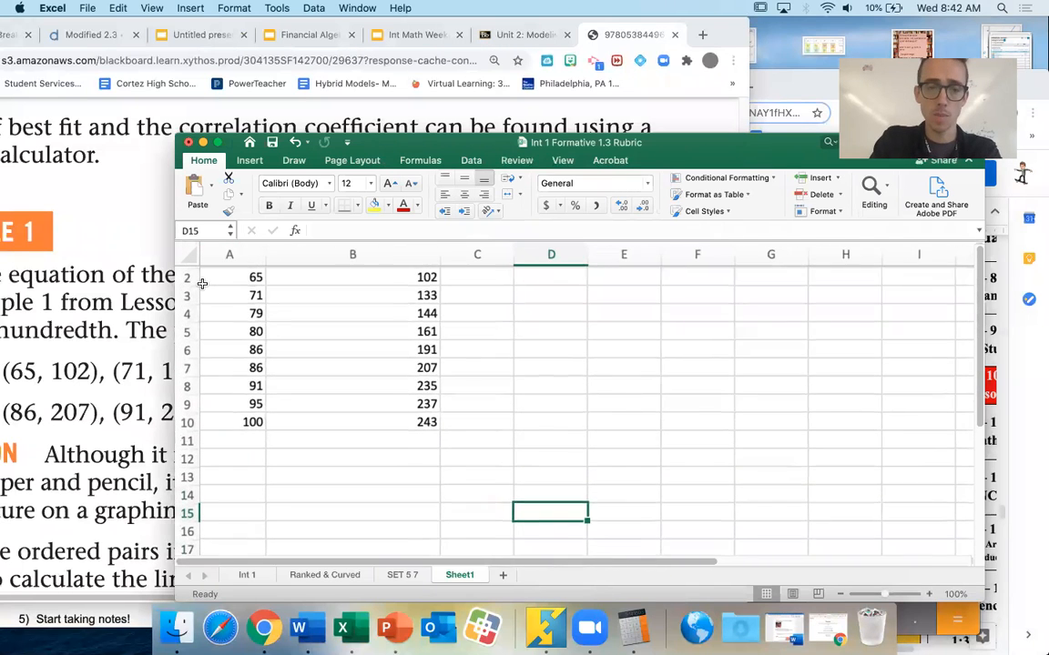
pyautogui.moveTo(384, 143); pyautogui.dragTo(554, 359)
pyautogui.scroll(3, 310, 235)
pyautogui.scroll(10, 309, 235)
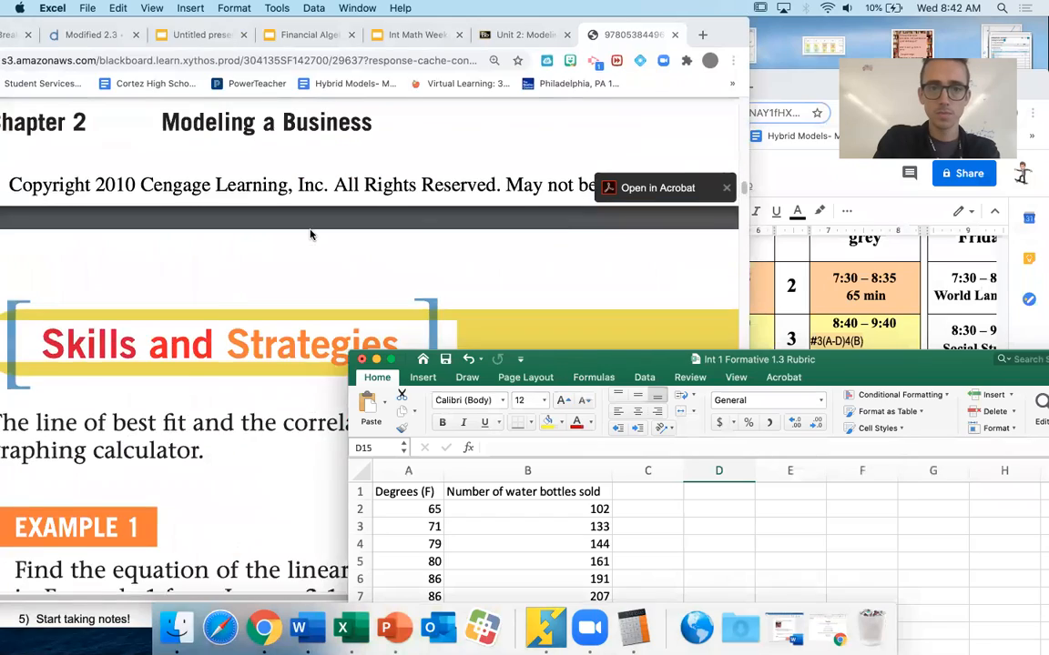
pyautogui.hscroll(4, 309, 234)
pyautogui.scroll(3, 310, 235)
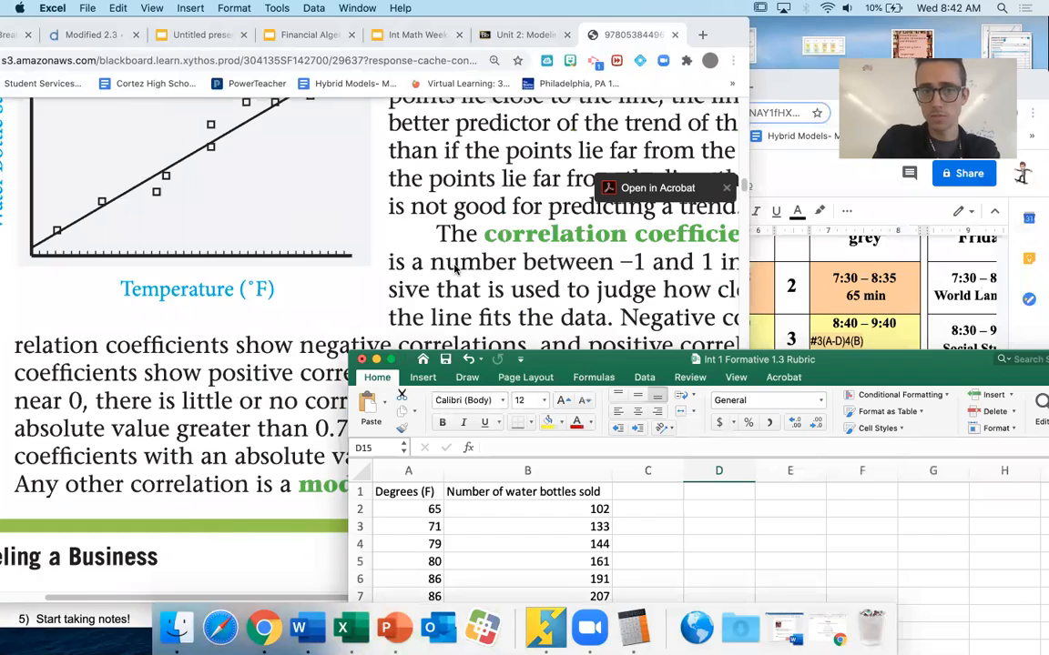
pyautogui.click(310, 235)
pyautogui.scroll(-3, 455, 269)
pyautogui.moveTo(738, 38); pyautogui.dragTo(602, 38)
pyautogui.moveTo(805, 361); pyautogui.dragTo(942, 155)
# - Insert a markers-only scatter chart from the data in A1:B10, headers included
pyautogui.click(564, 285)
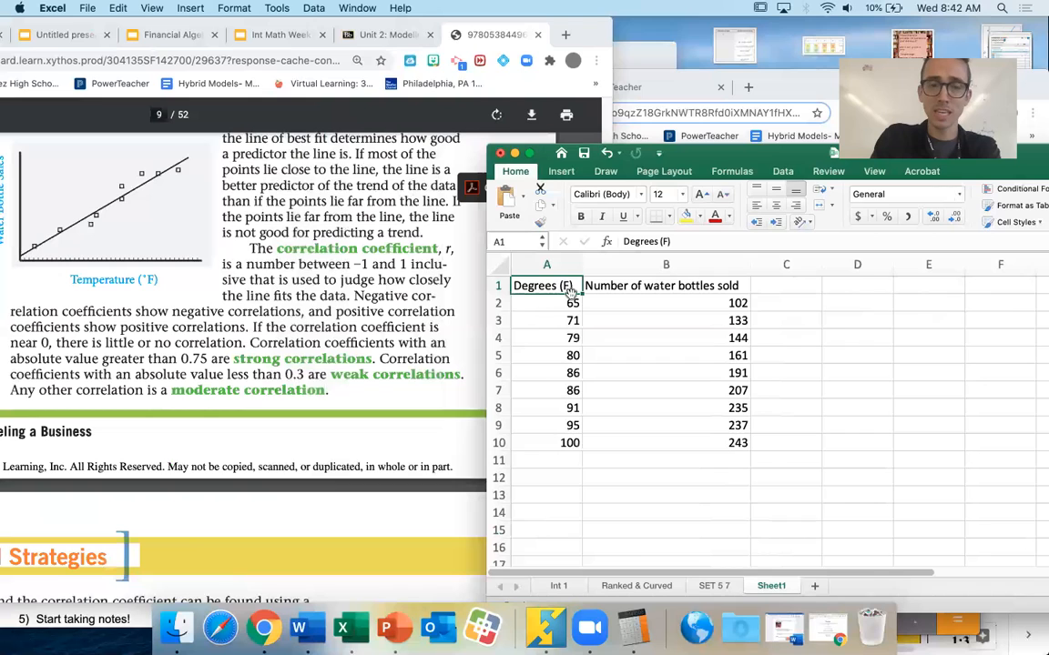
pyautogui.moveTo(557, 287); pyautogui.dragTo(655, 439)
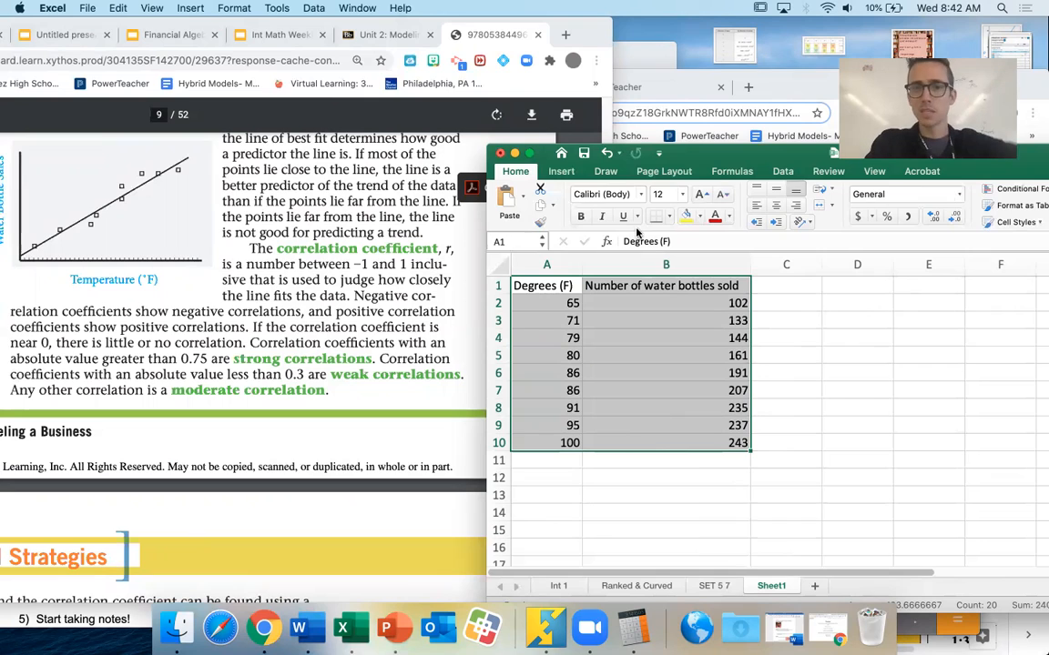
pyautogui.click(563, 172)
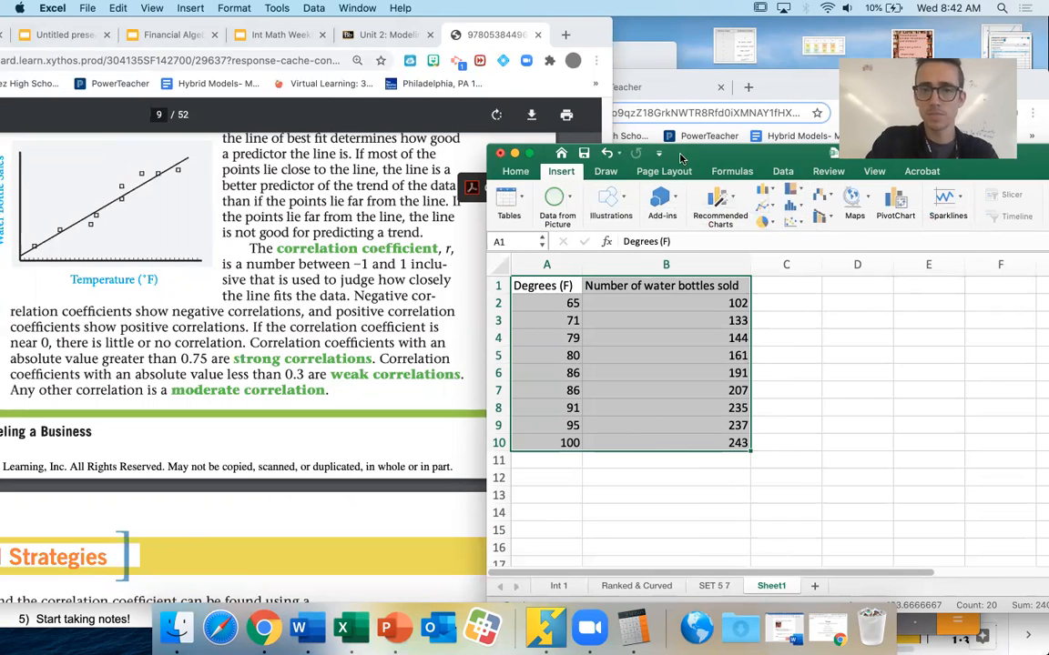
pyautogui.moveTo(700, 154); pyautogui.dragTo(619, 145)
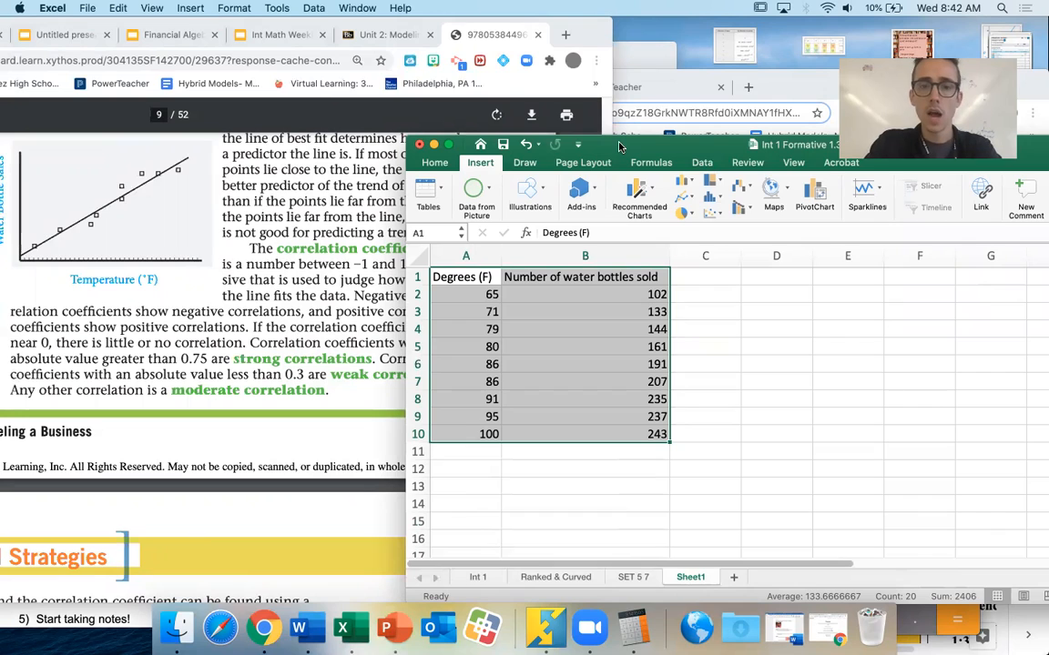
pyautogui.click(715, 213)
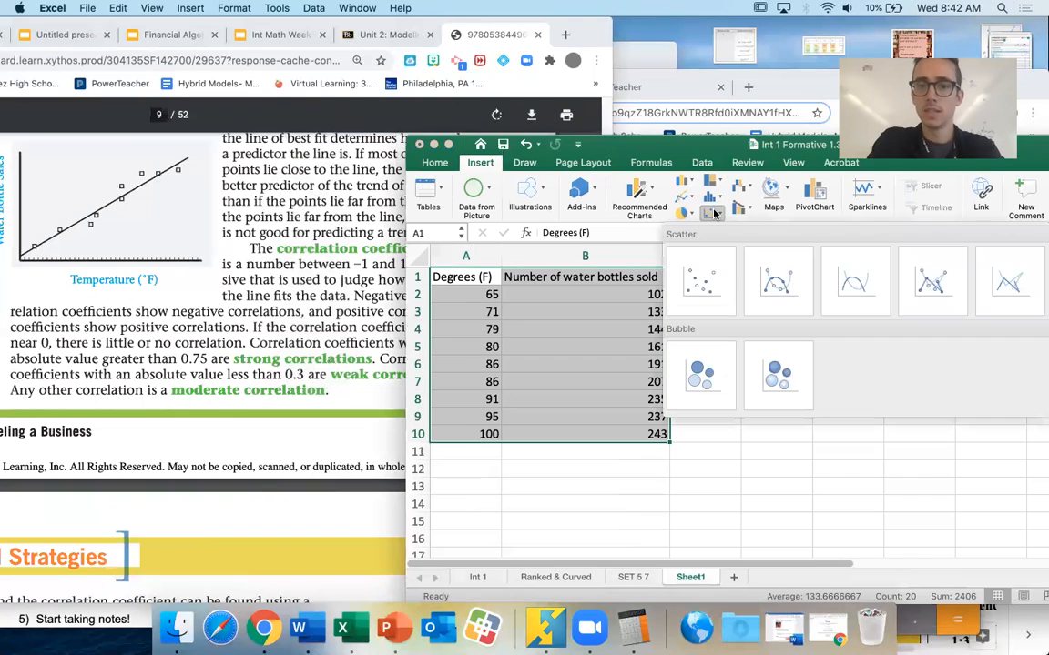
pyautogui.click(706, 287)
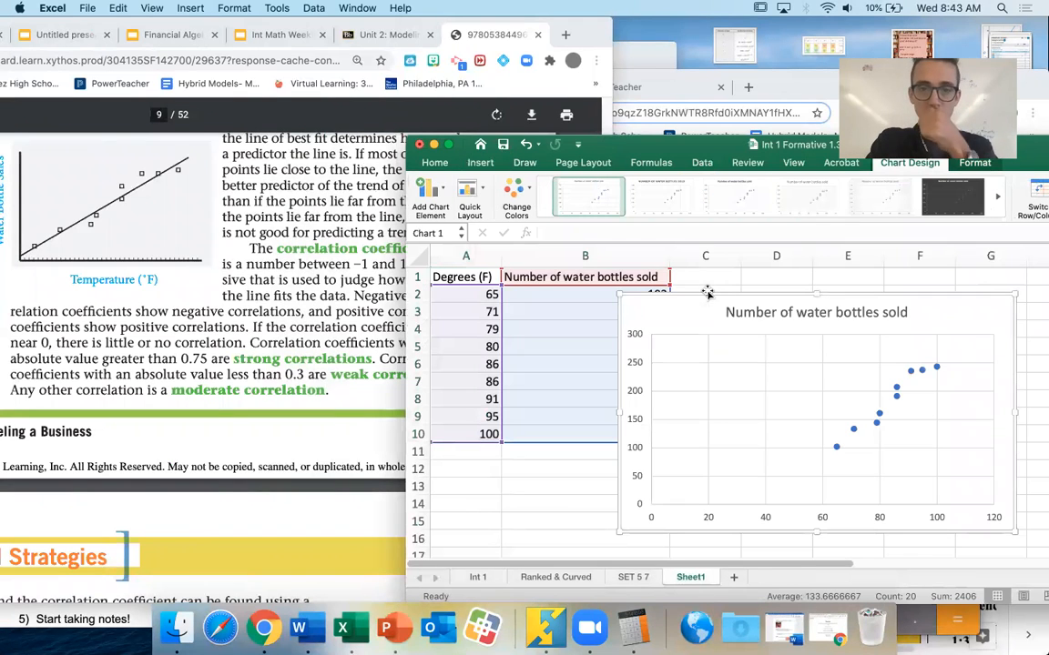
# - Reposition the scatter chart over the data and enlarge the spreadsheet window to show more rows
pyautogui.moveTo(703, 300); pyautogui.dragTo(543, 334)
pyautogui.moveTo(633, 144); pyautogui.dragTo(518, 43)
pyautogui.moveTo(575, 579); pyautogui.dragTo(608, 618)
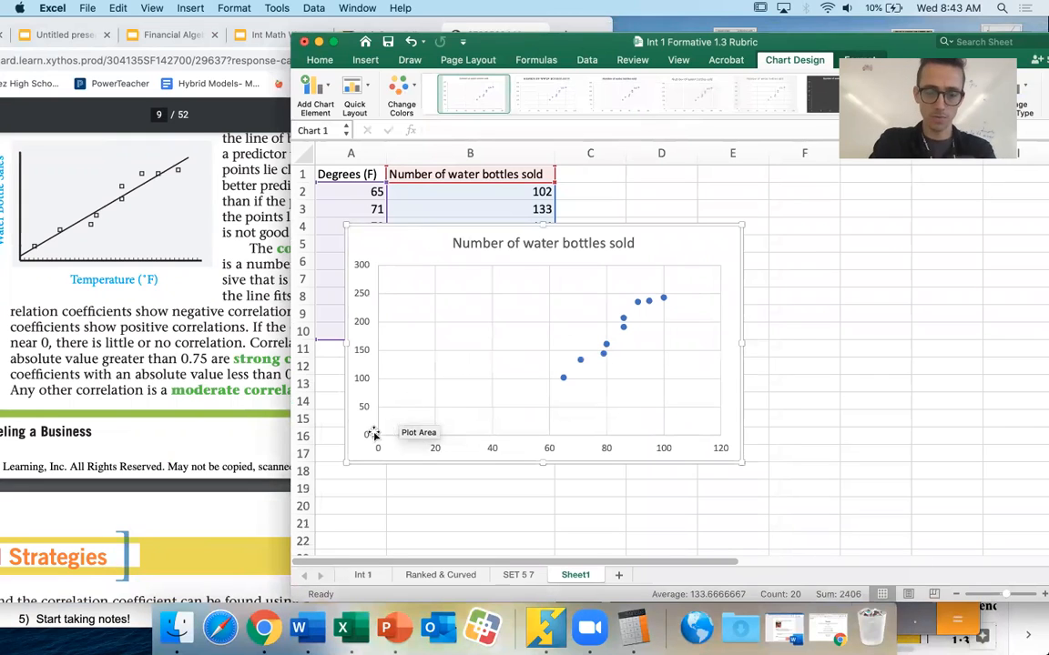
# - Set the chart's horizontal axis bounds to a minimum of 60 and a maximum of 105
pyautogui.doubleClick(549, 450)
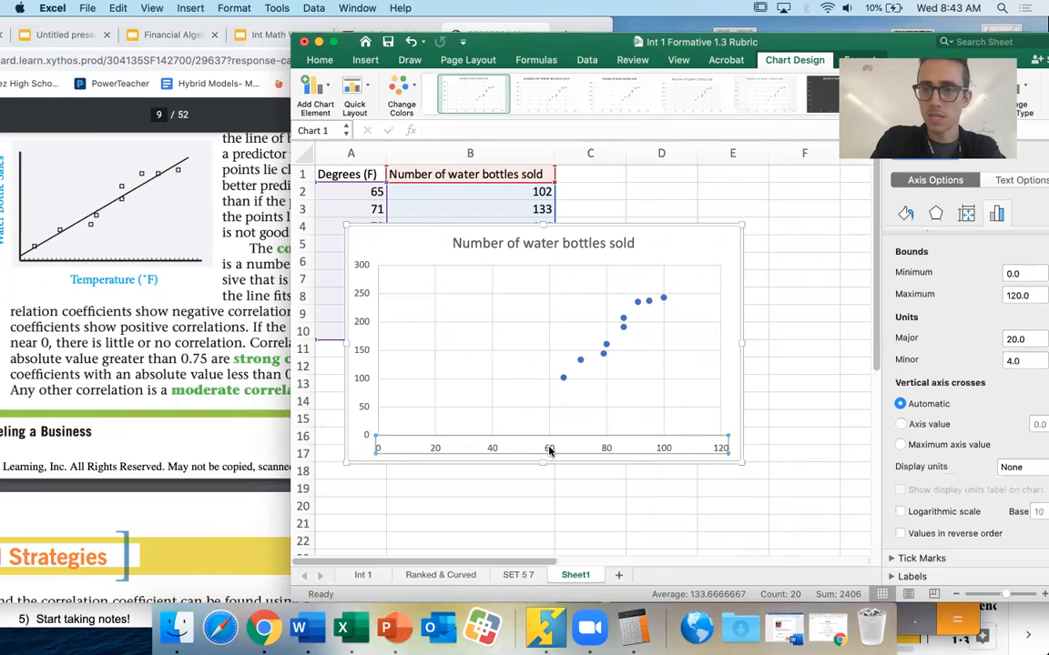
pyautogui.moveTo(706, 43); pyautogui.dragTo(585, 42)
pyautogui.doubleClick(895, 272)
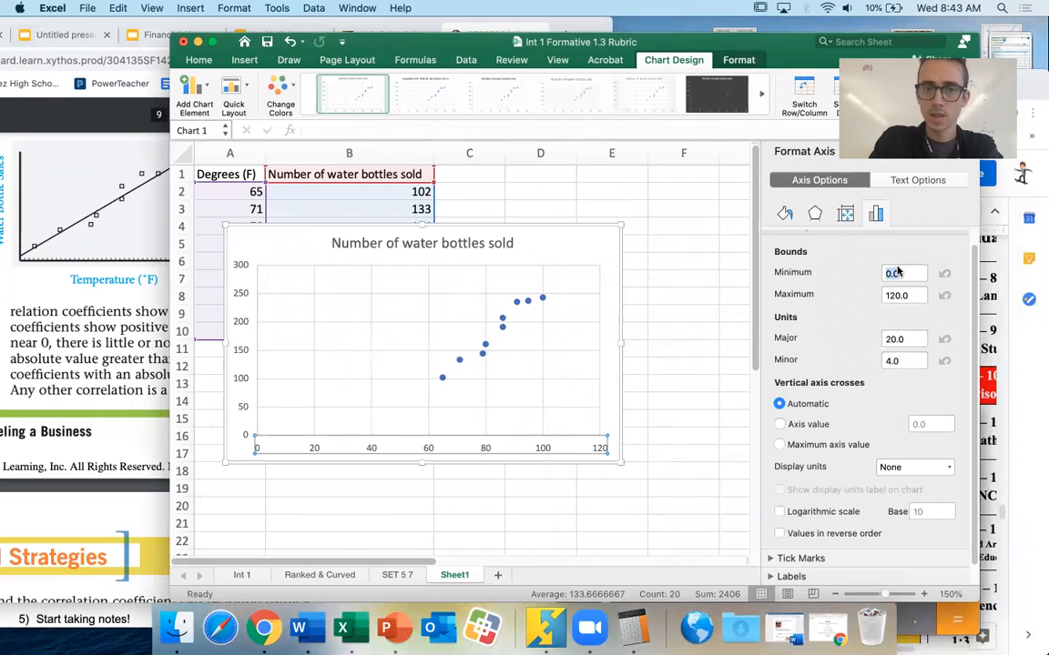
pyautogui.write('60')
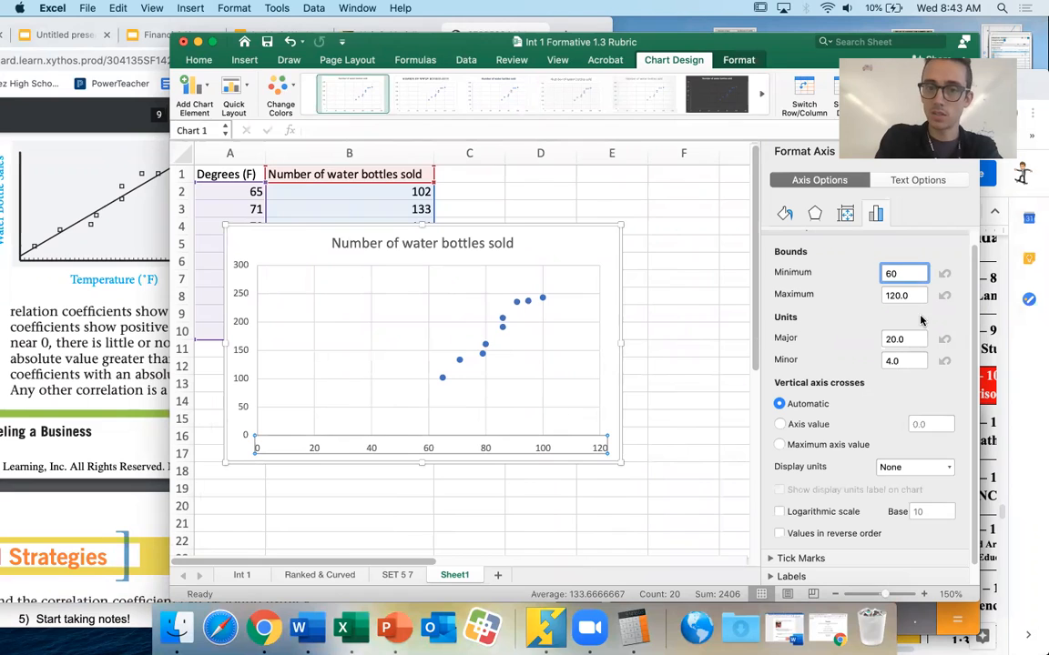
pyautogui.doubleClick(901, 295)
pyautogui.write('105')
pyautogui.press('Return')
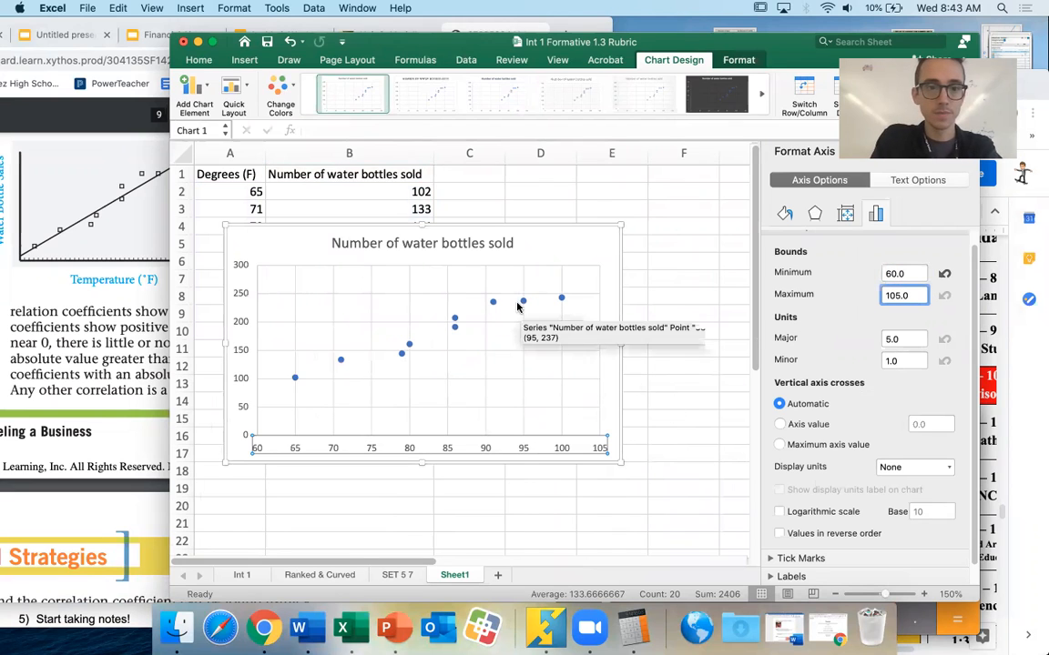
# - Move the chart down to uncover most of the data and add a linear trendline to it
pyautogui.moveTo(473, 226); pyautogui.dragTo(497, 329)
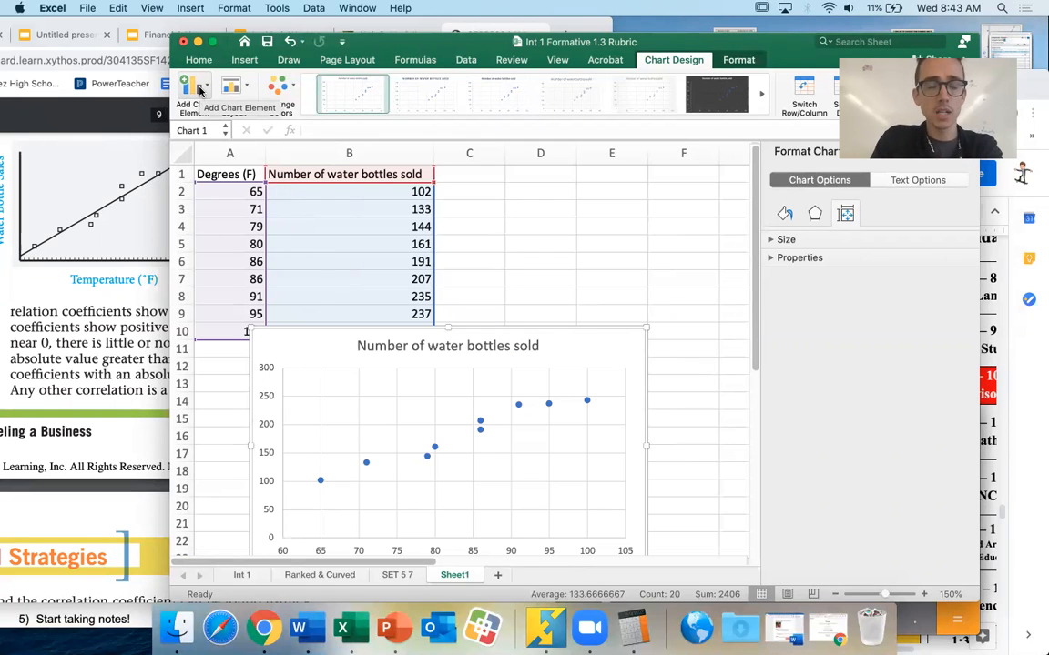
pyautogui.click(199, 89)
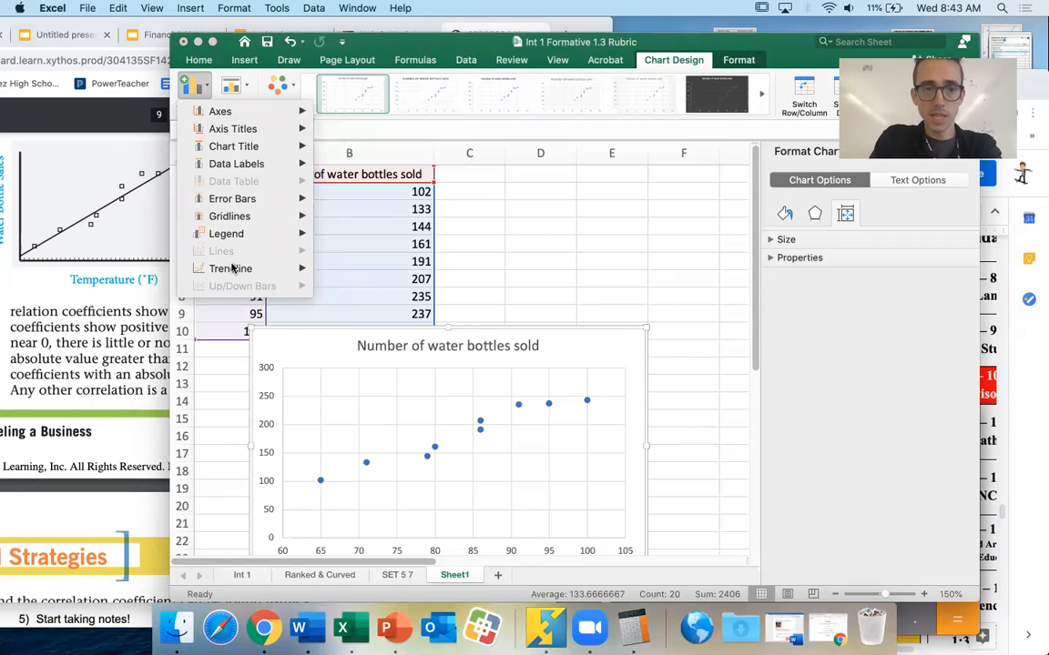
pyautogui.moveTo(231, 272)
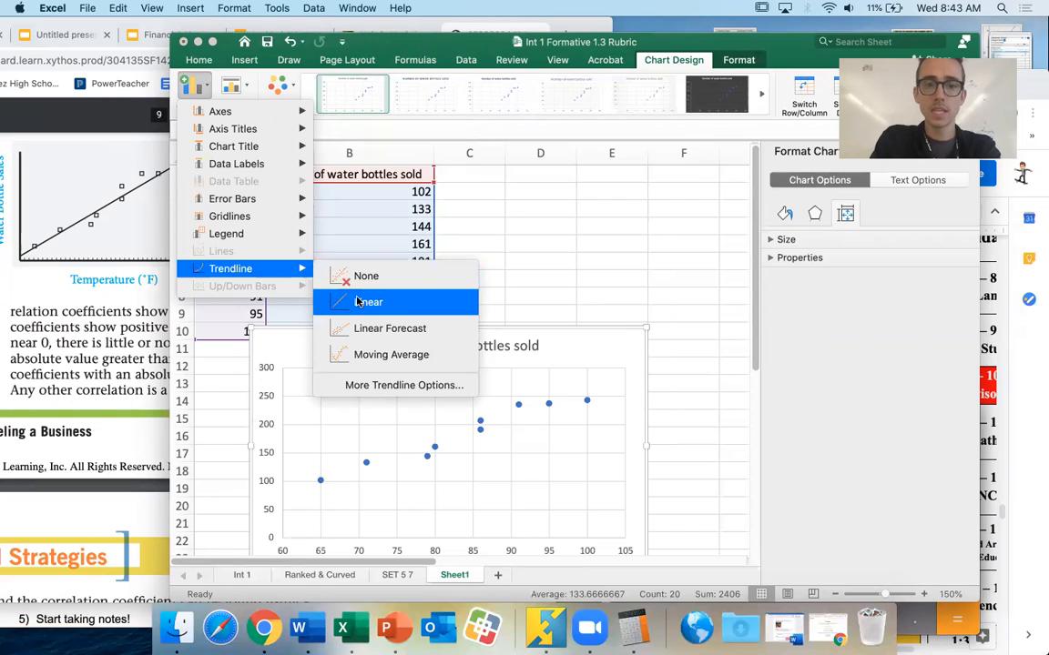
pyautogui.click(358, 302)
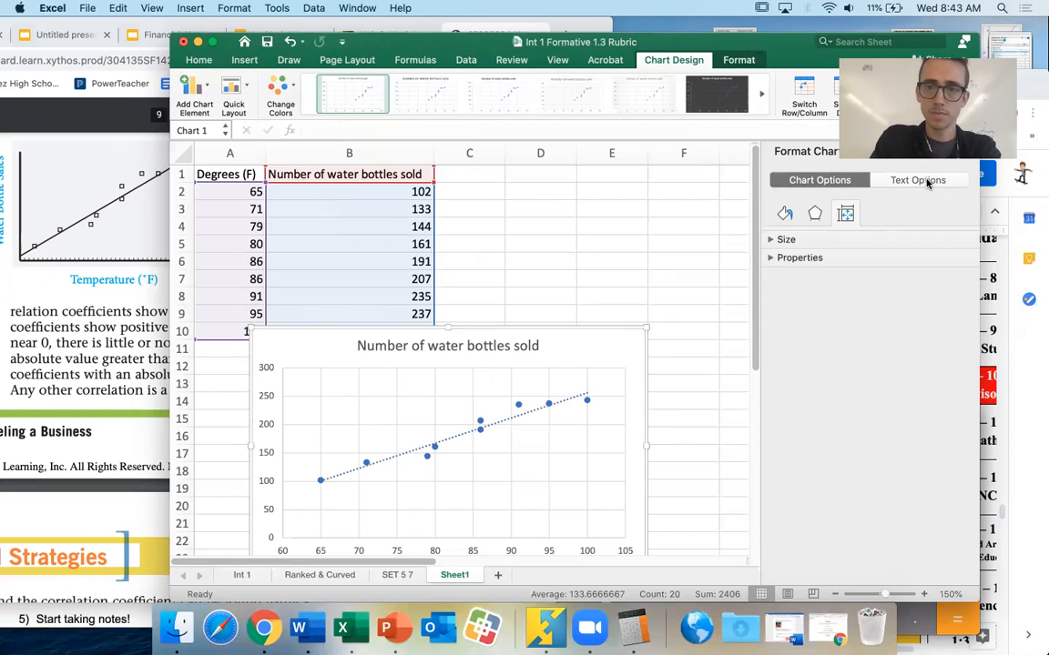
pyautogui.click(512, 417)
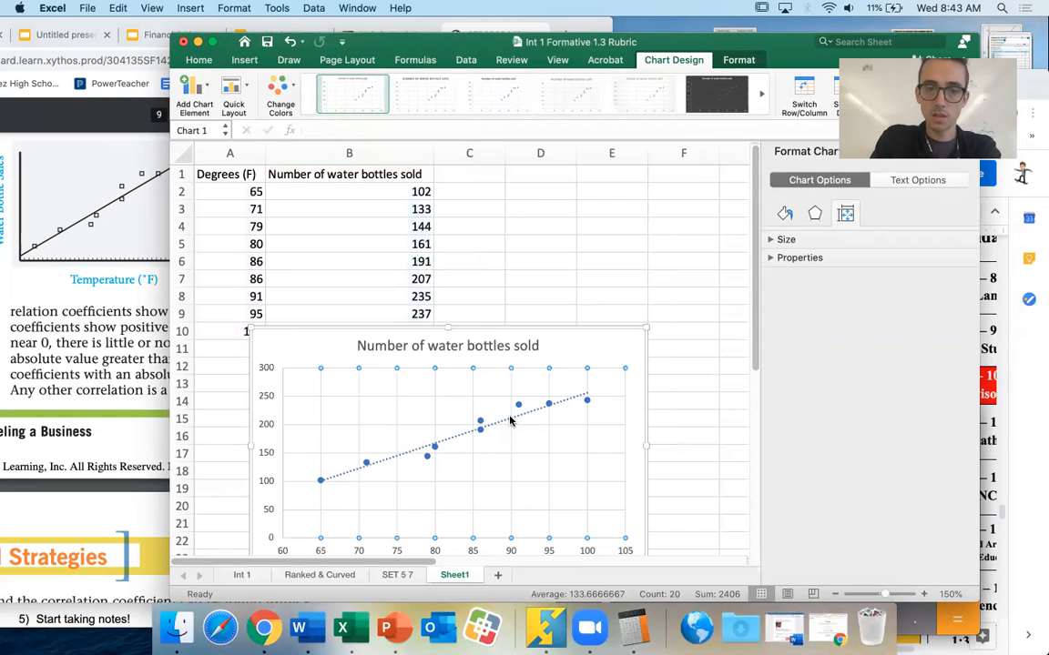
# - Open the formatting options of the scatter chart's linear trendline
pyautogui.click(512, 419)
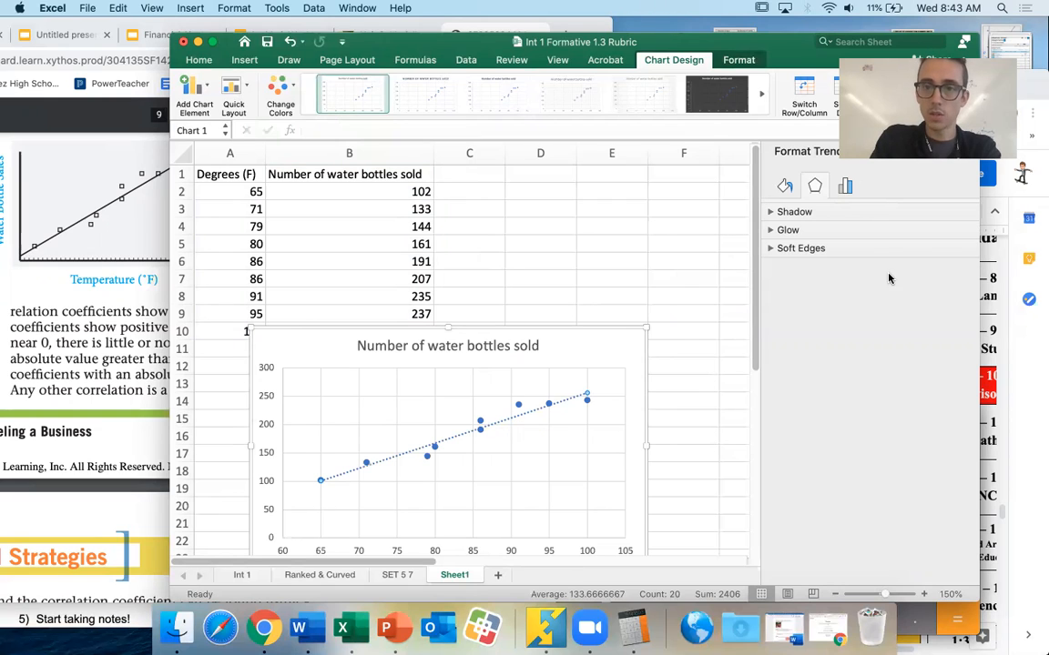
pyautogui.click(965, 146)
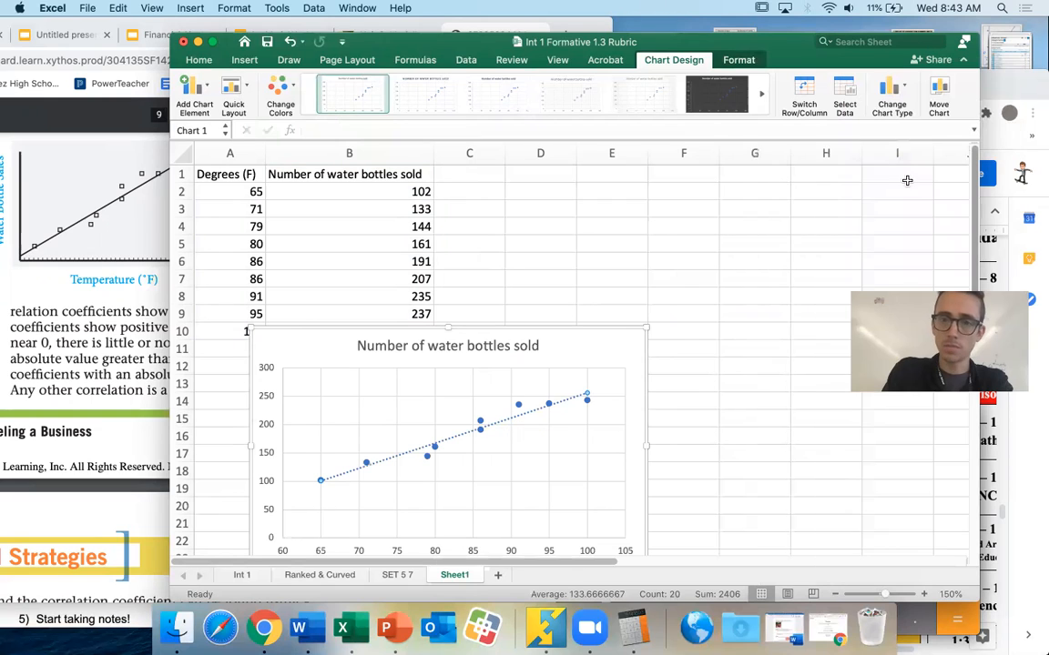
pyautogui.doubleClick(457, 436)
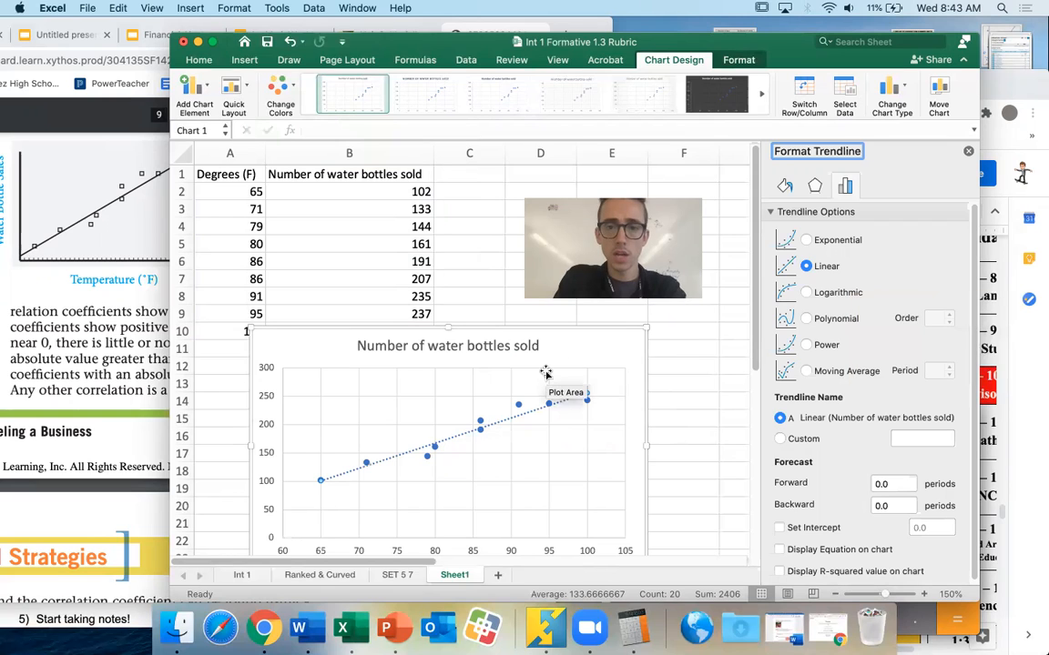
# - Try the Logarithmic, Polynomial, Power and Moving Average types on the trendline and set it back to Linear
pyautogui.click(824, 293)
pyautogui.click(813, 319)
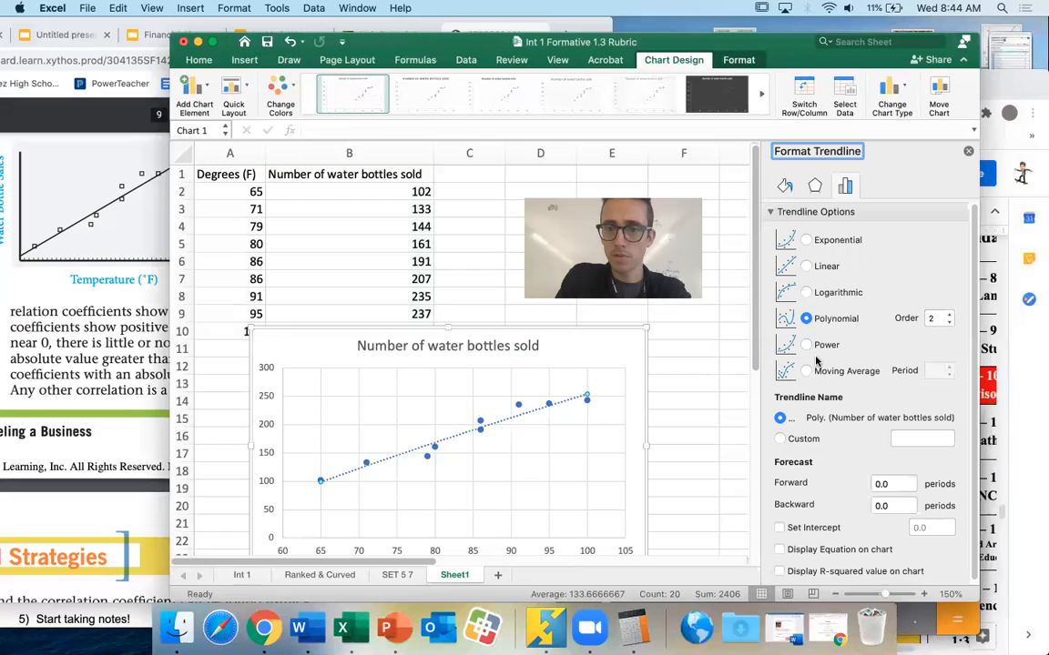
pyautogui.click(813, 345)
pyautogui.click(824, 372)
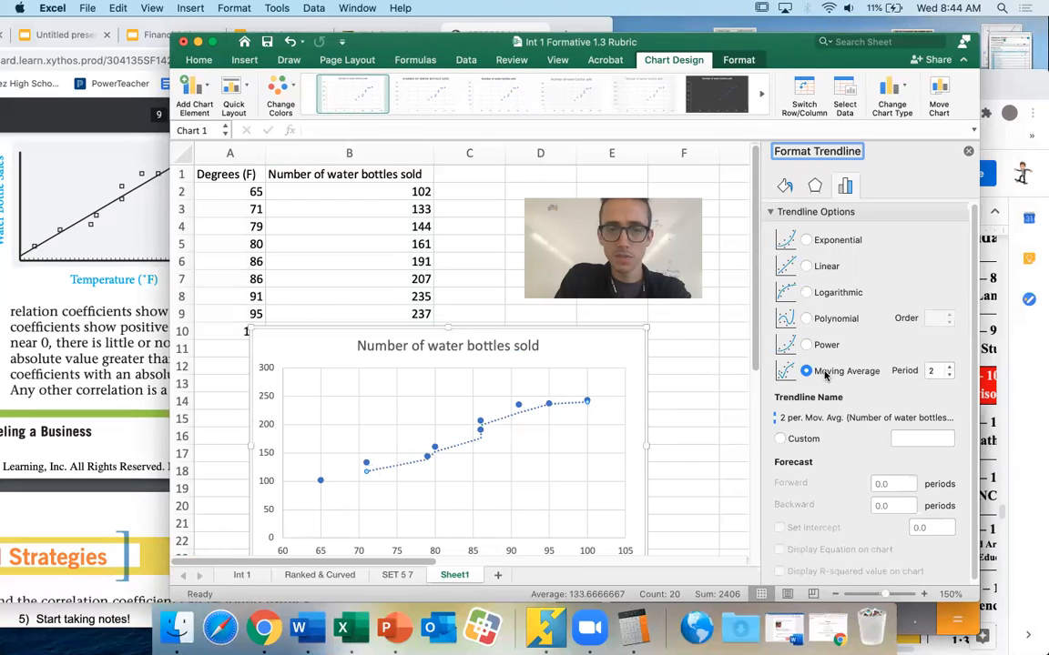
pyautogui.click(825, 267)
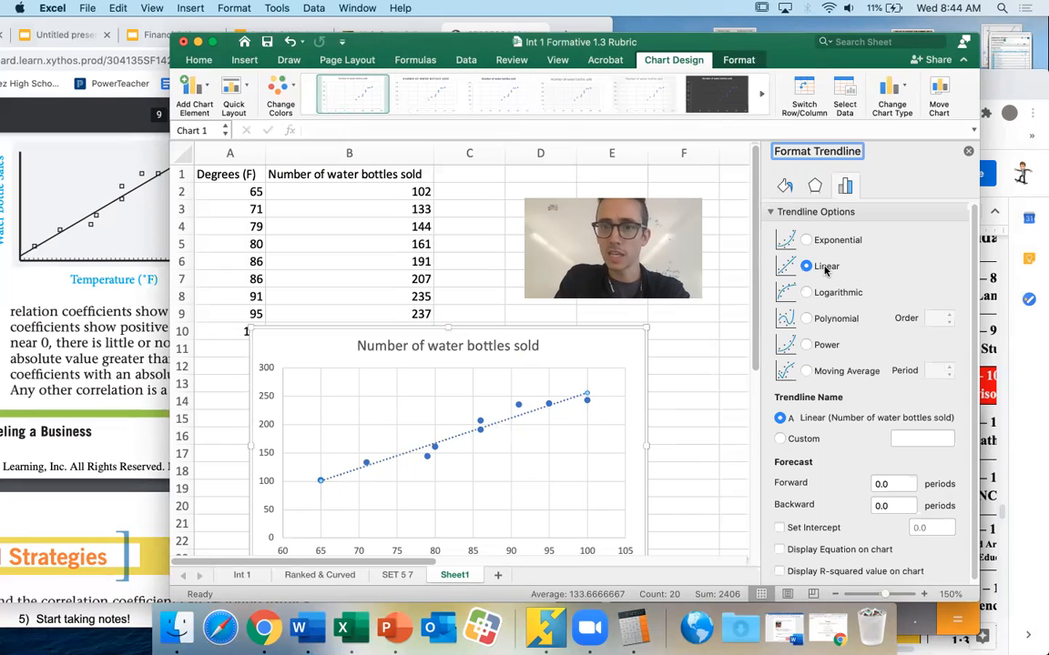
# - Display the linear trendline's equation on the chart and copy the equation text
pyautogui.scroll(-1, 859, 337)
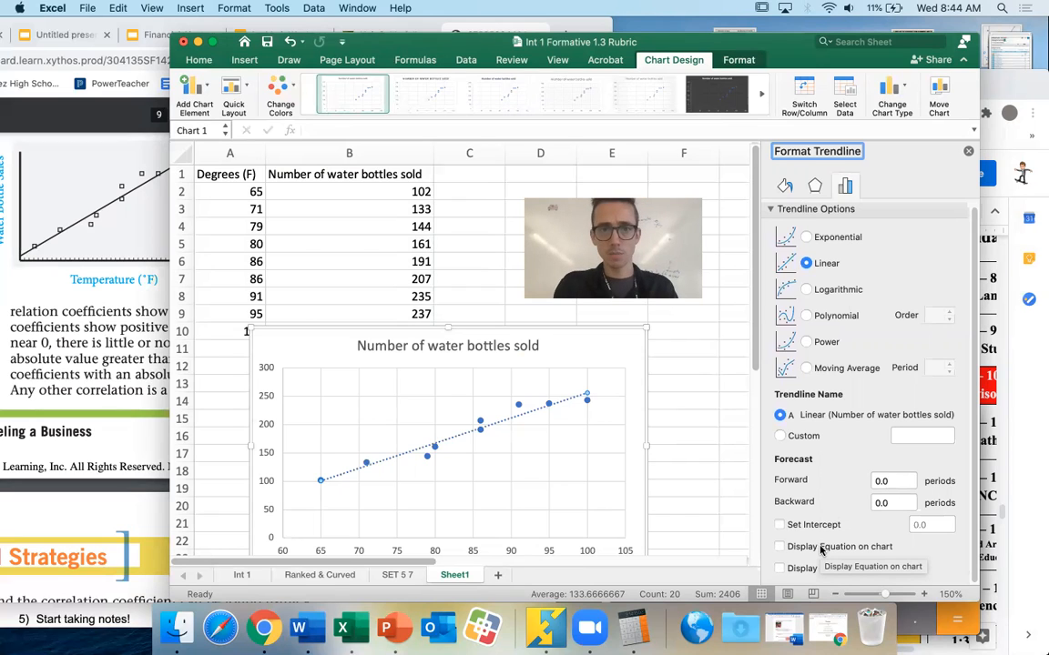
pyautogui.click(821, 549)
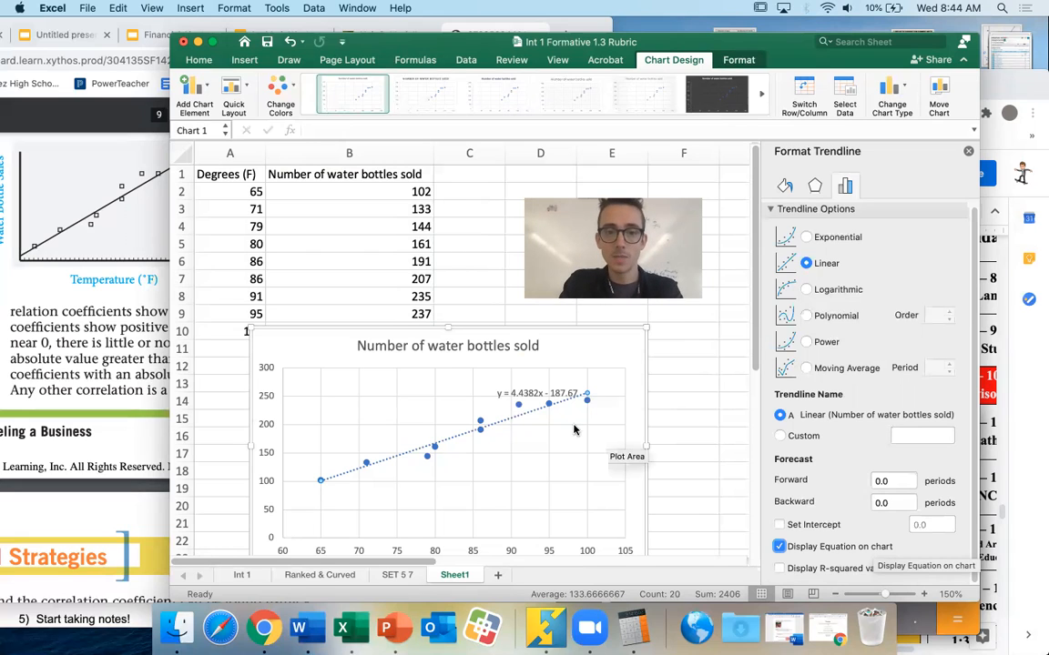
pyautogui.click(526, 391)
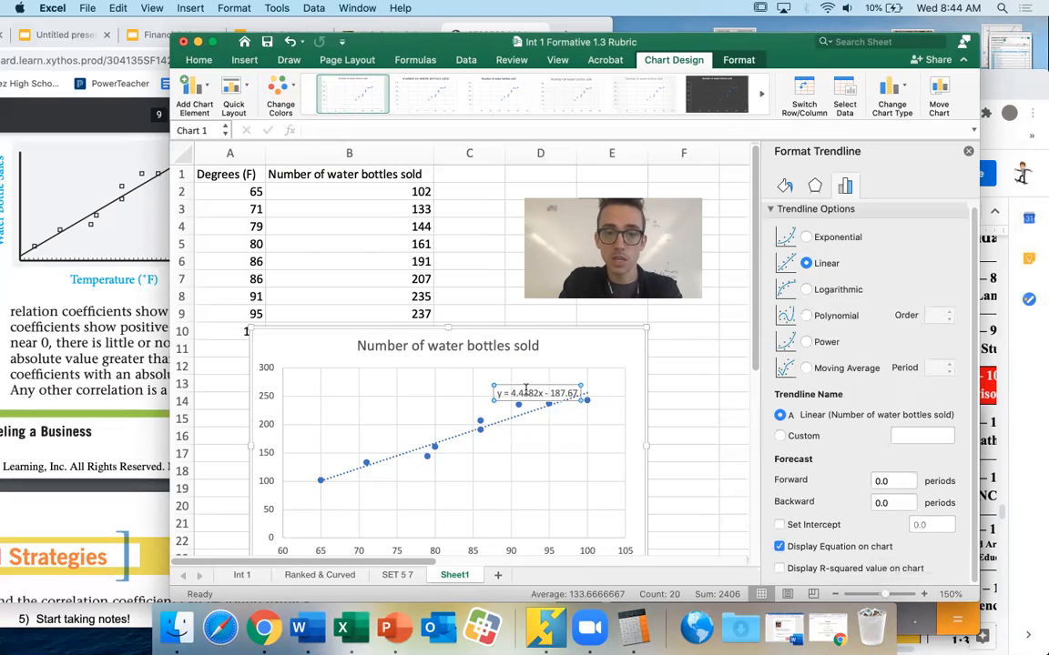
pyautogui.doubleClick(527, 392)
pyautogui.tripleClick(526, 392)
pyautogui.press('super+c')
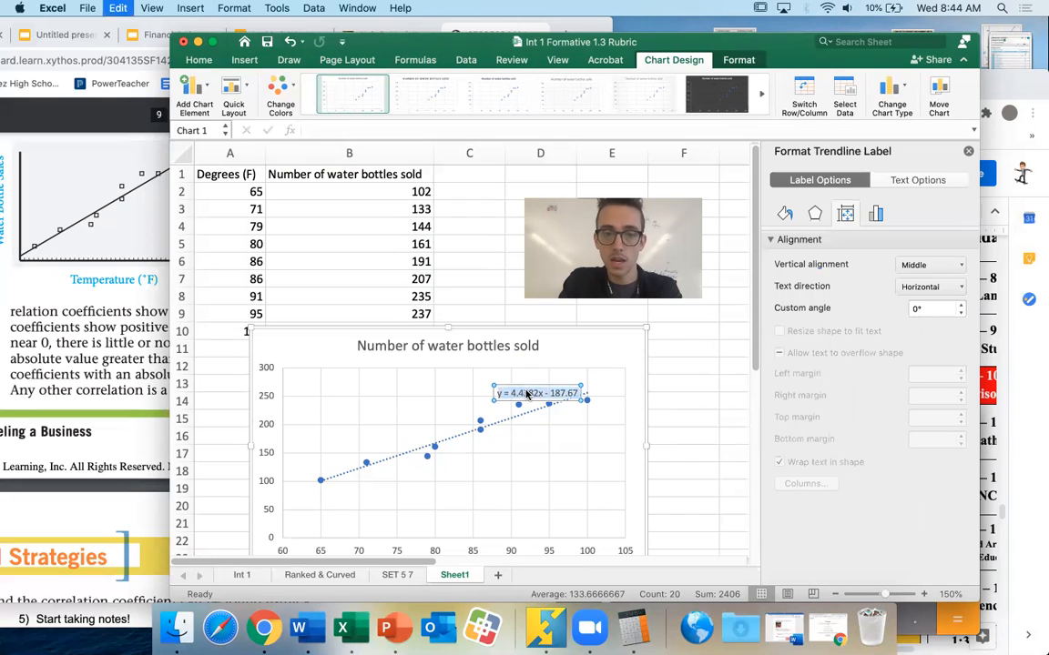
# - Paste the trendline equation into cell D2 and autofit column D to it
pyautogui.click(472, 169)
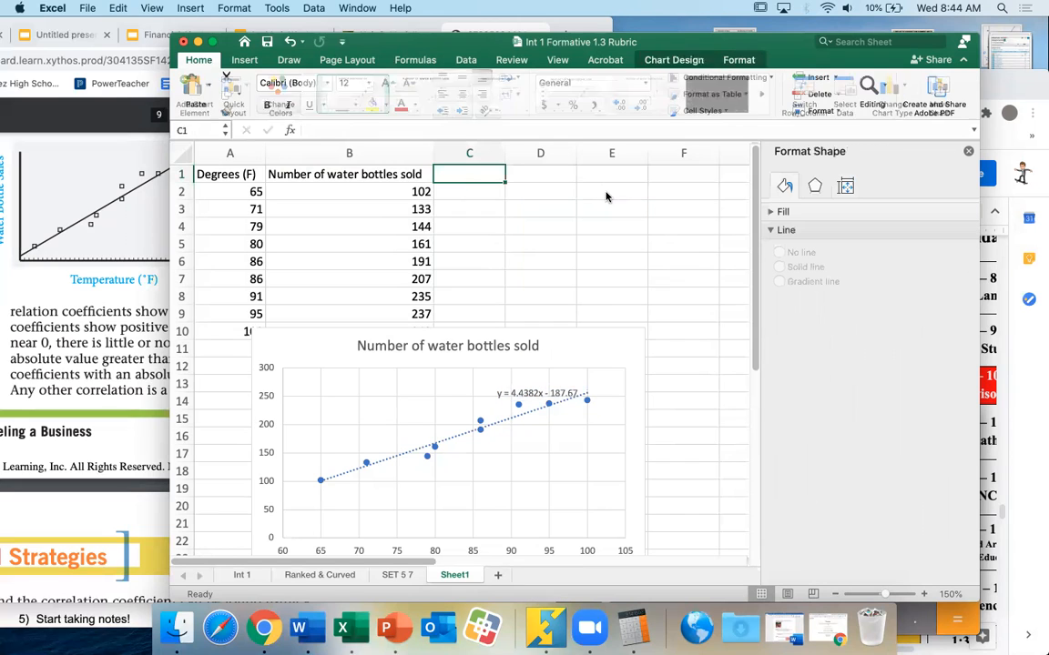
pyautogui.click(520, 173)
pyautogui.click(524, 188)
pyautogui.press('super+v')
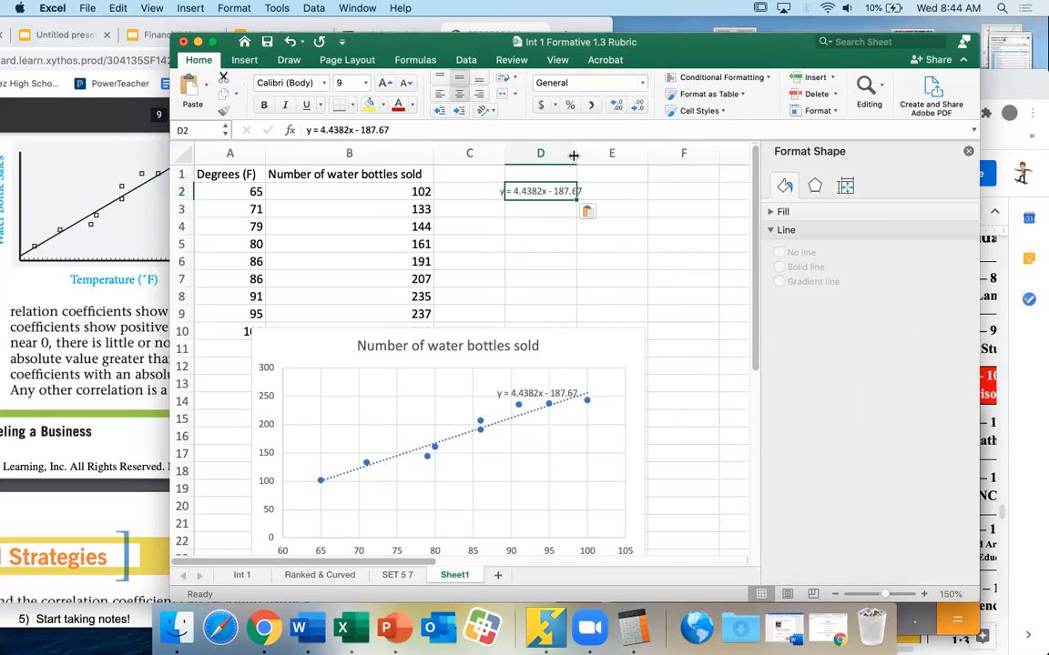
pyautogui.doubleClick(575, 153)
# - Enter "Line of regression" in cell D3 and "4.44 slope" in cell D4
pyautogui.click(550, 210)
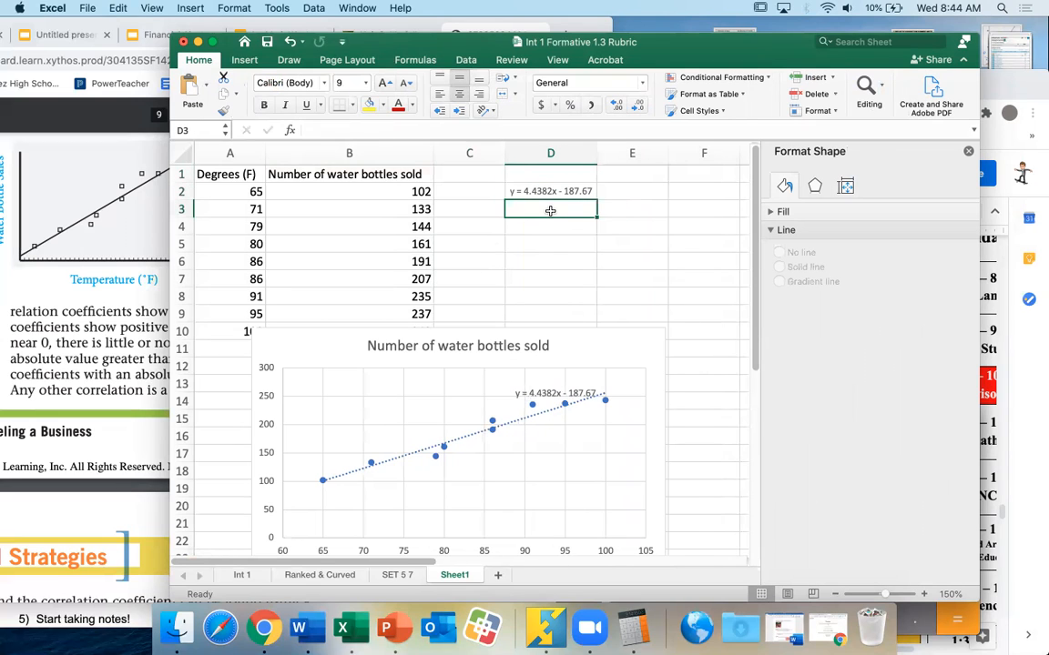
pyautogui.write('Line of')
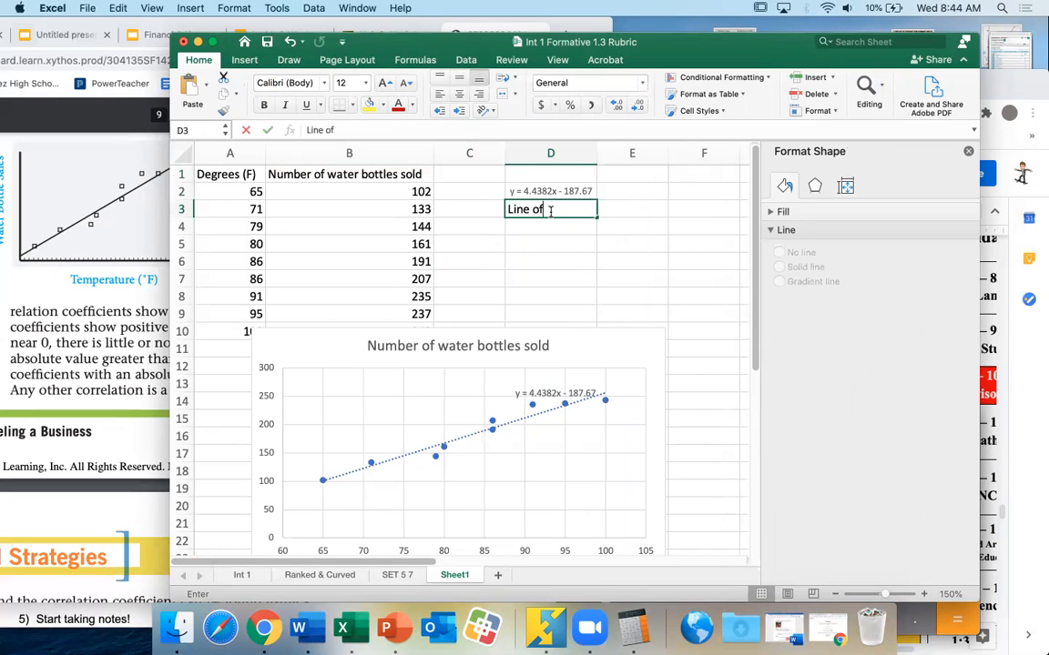
pyautogui.write(' regression')
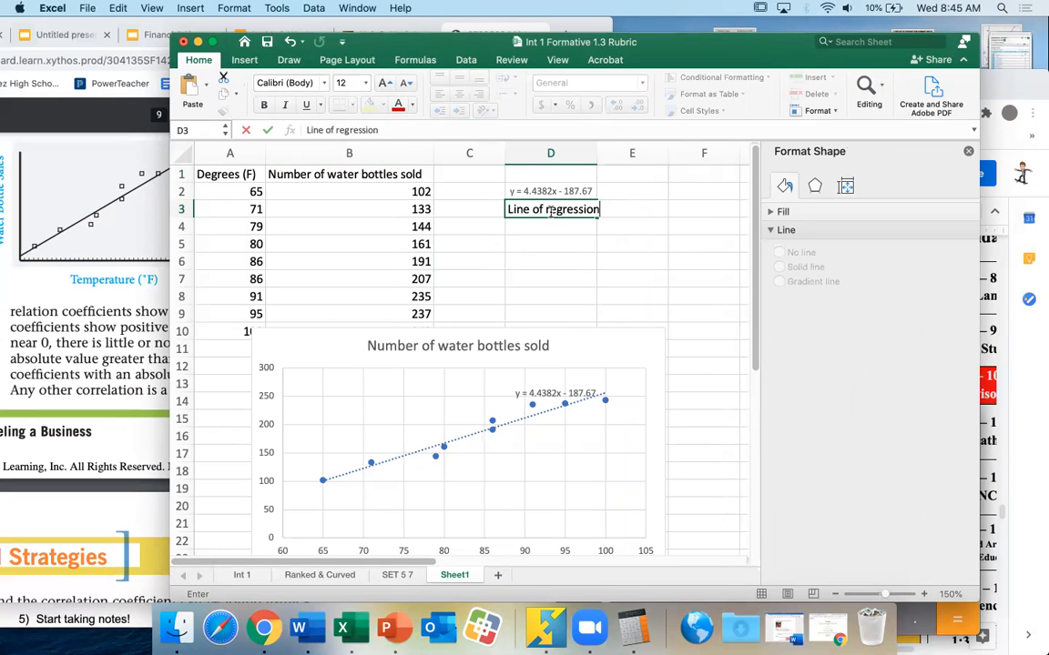
pyautogui.press('Return')
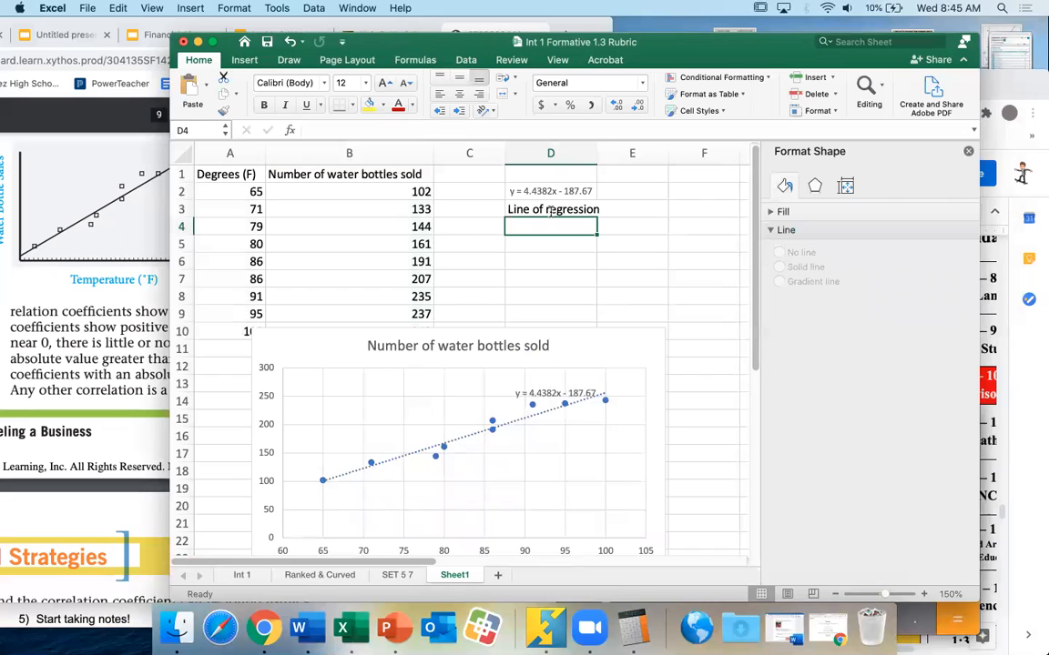
pyautogui.write('4.44 =')
pyautogui.press('BackSpace')
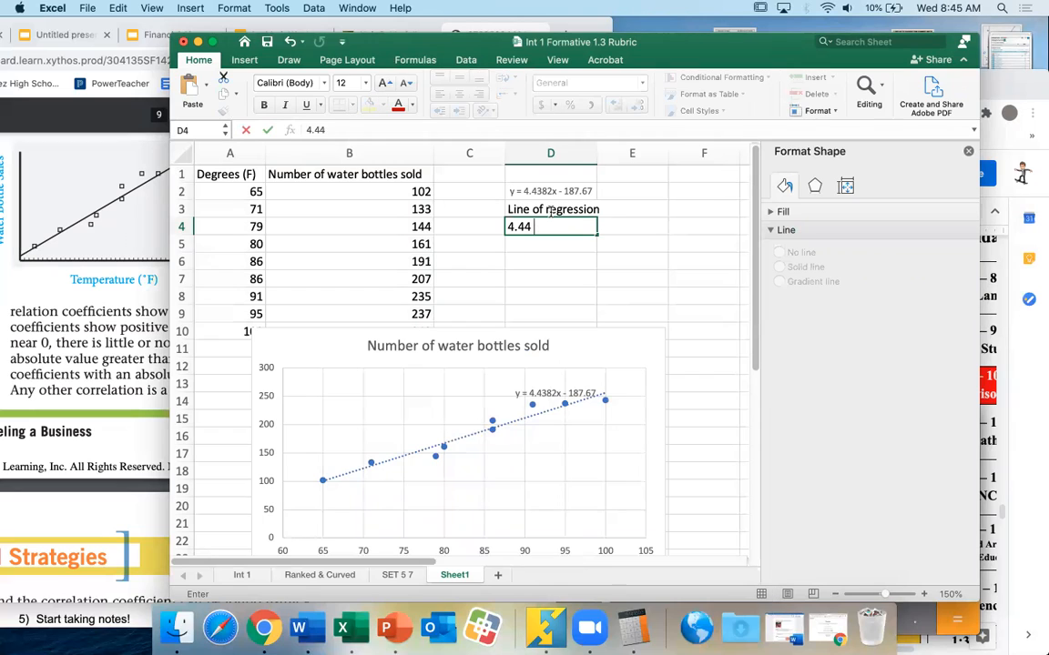
pyautogui.write('slope')
pyautogui.press('Return')
# - Enter "For every degree increased, we sell 4.44 bottles" in cell D5 and close the formatting pane
pyautogui.write('F')
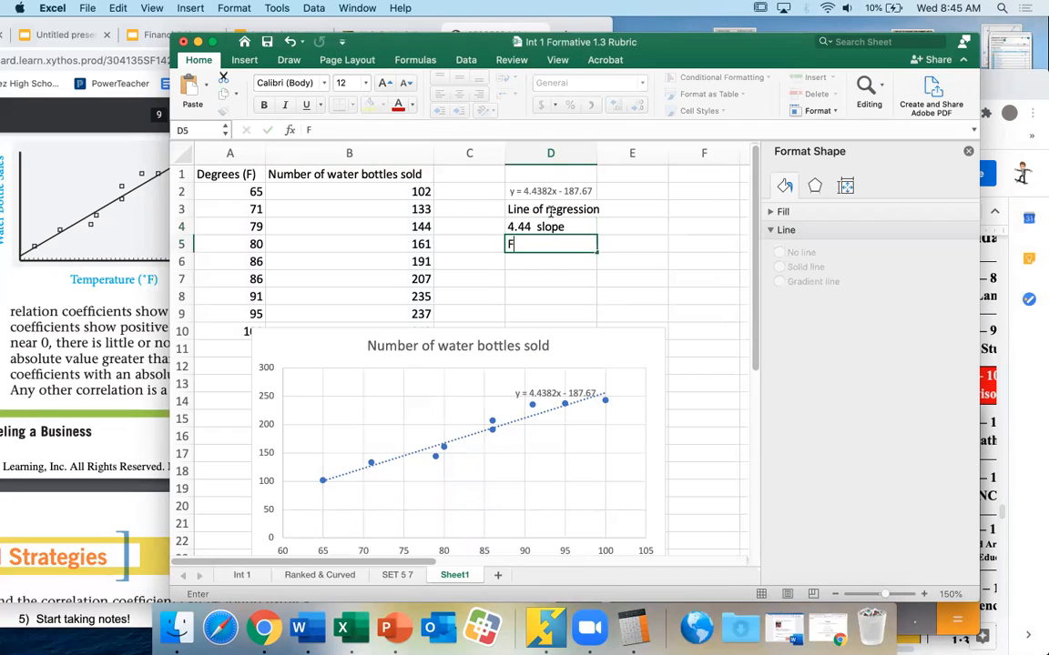
pyautogui.write('or every degree increase,')
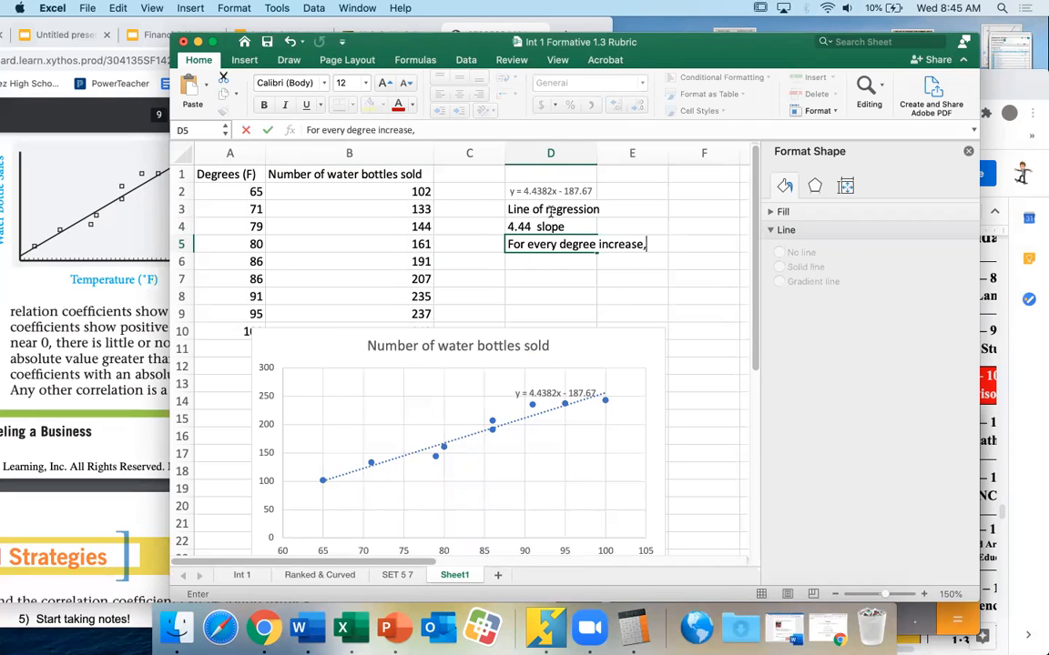
pyautogui.press('BackSpace')
pyautogui.write('d, we sell 4.44 bottles')
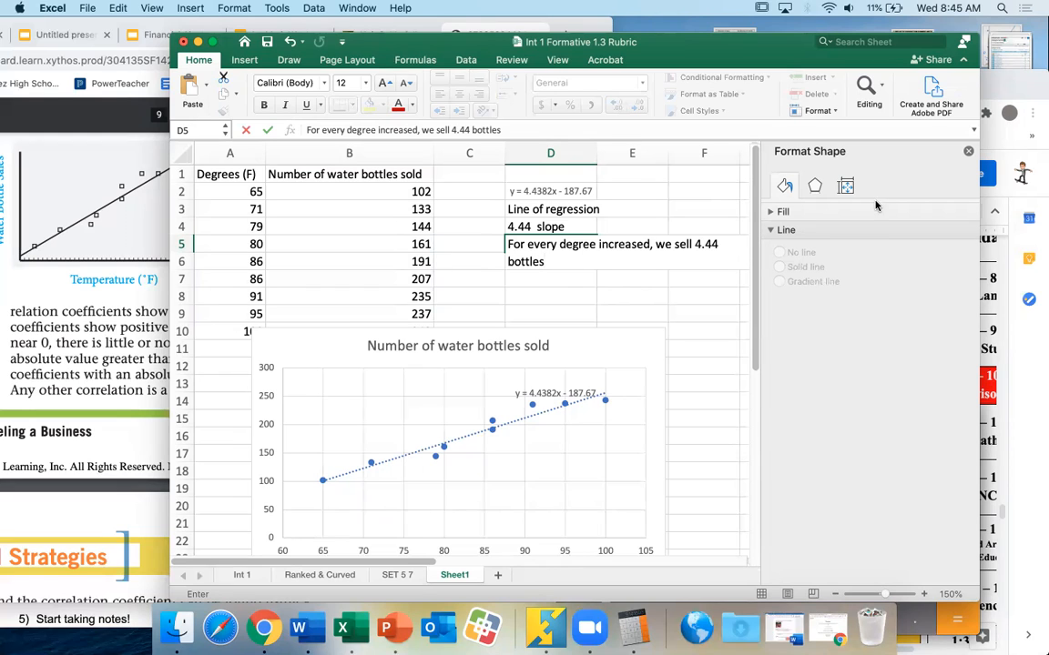
pyautogui.click(968, 153)
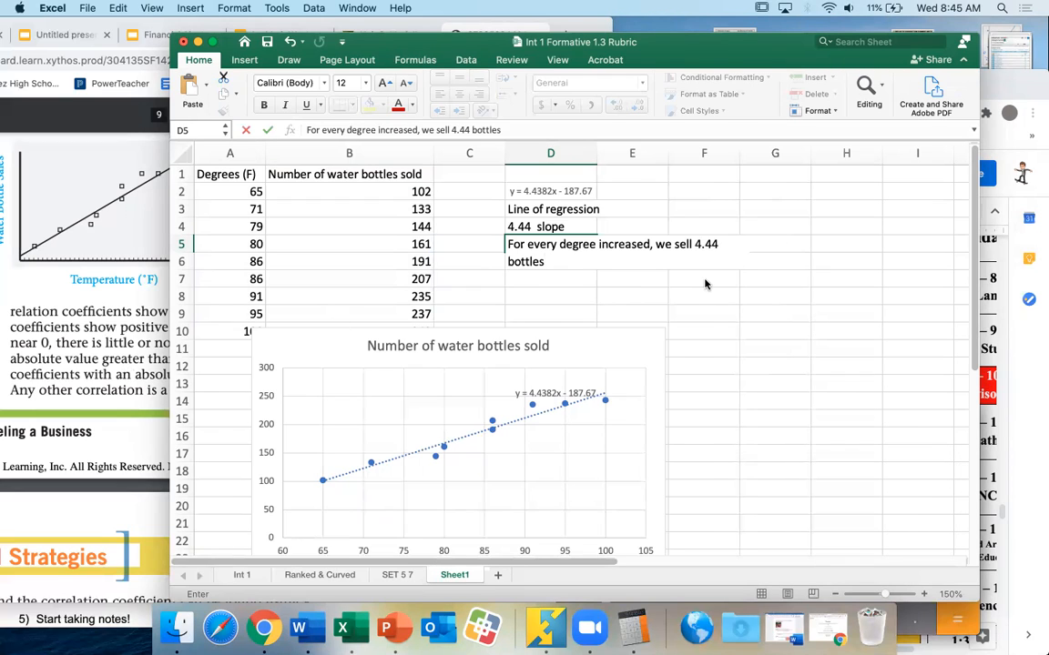
# - Display the trendline's R-squared value on the chart and move the equation label slightly up, clear of the data points
pyautogui.click(531, 417)
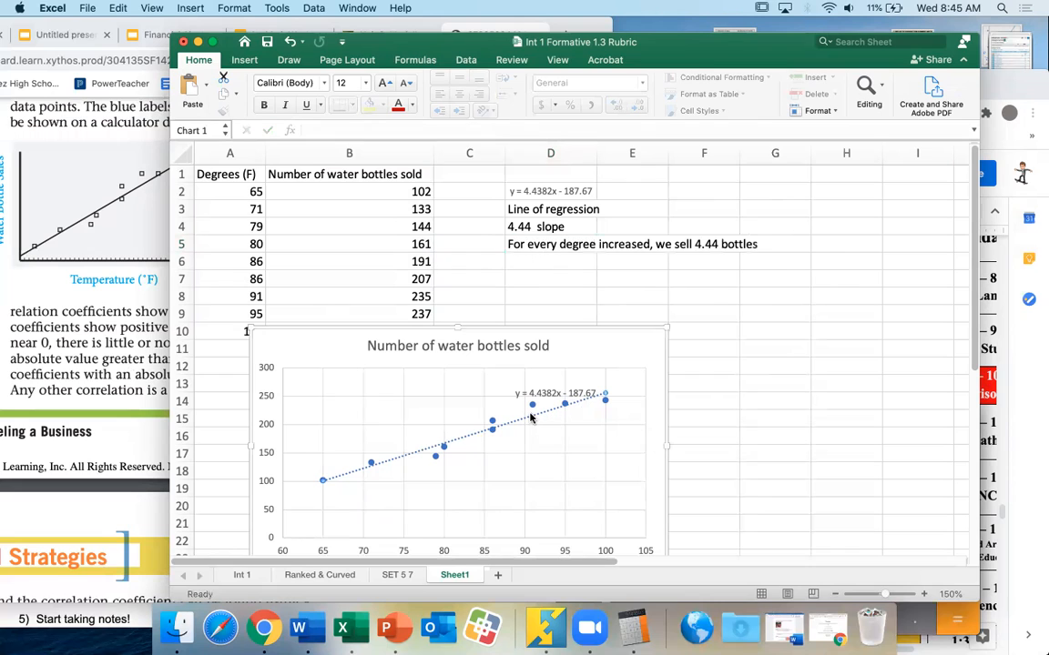
pyautogui.doubleClick(531, 417)
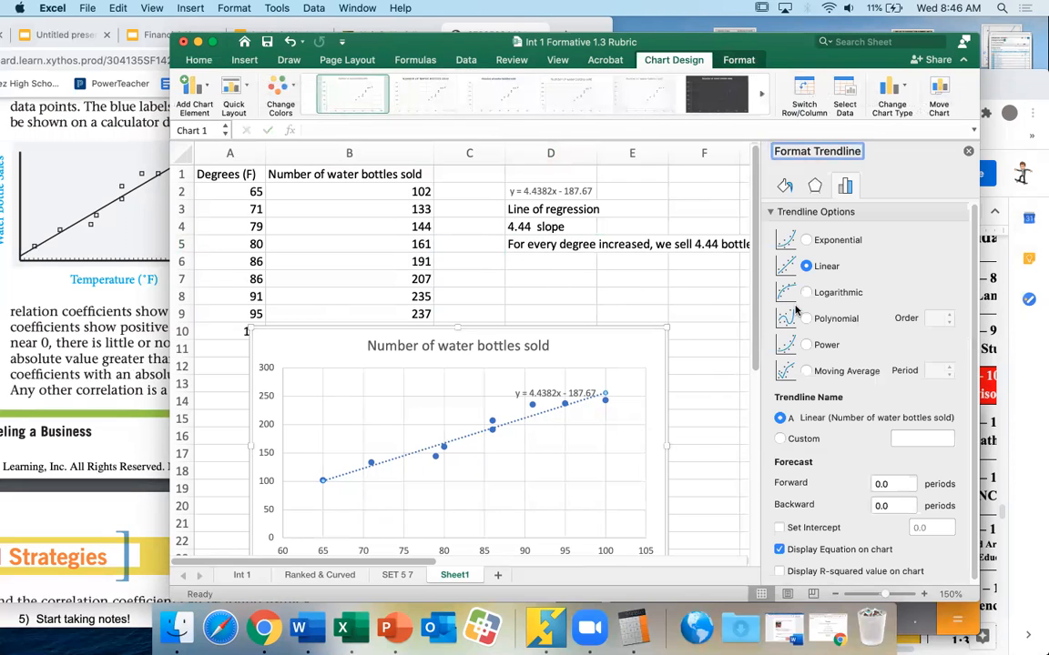
pyautogui.scroll(-2, 908, 533)
pyautogui.scroll(1, 909, 532)
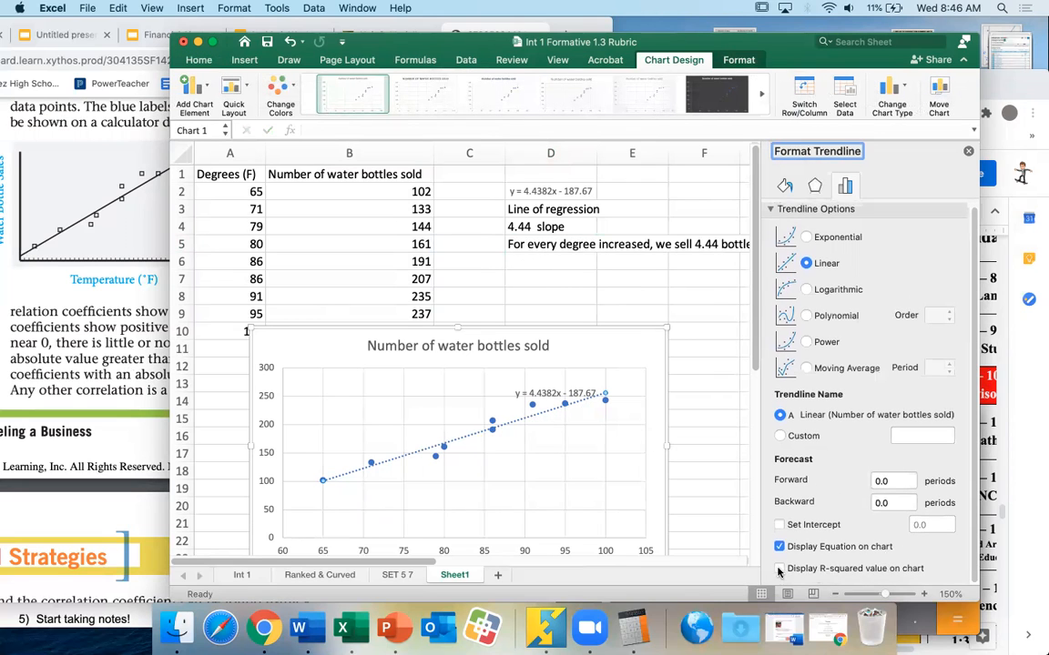
pyautogui.click(780, 569)
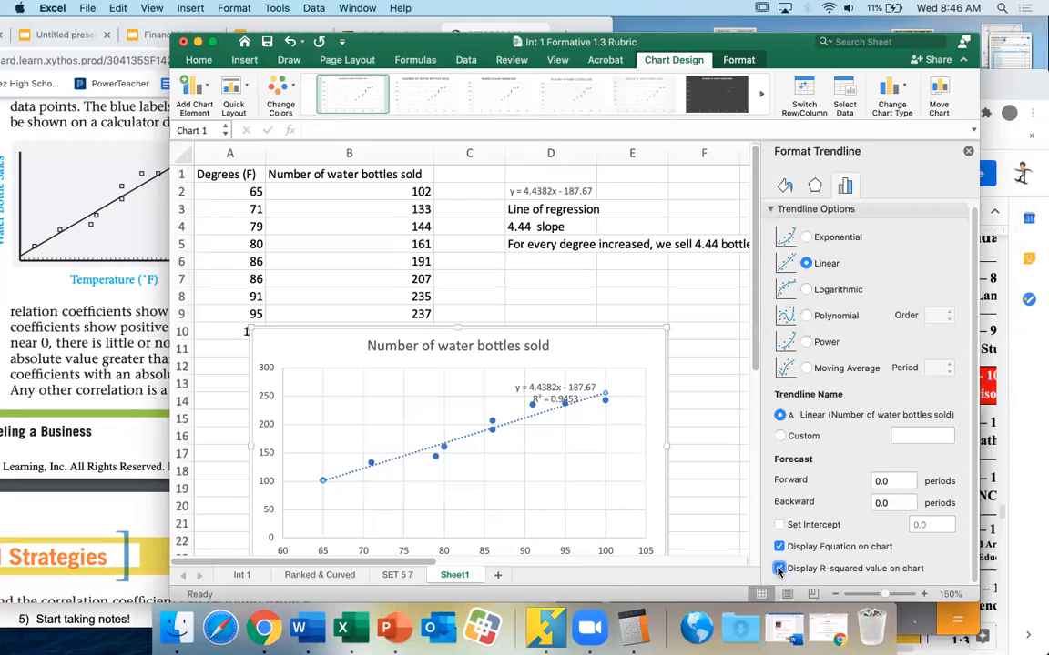
pyautogui.moveTo(561, 398); pyautogui.dragTo(536, 390)
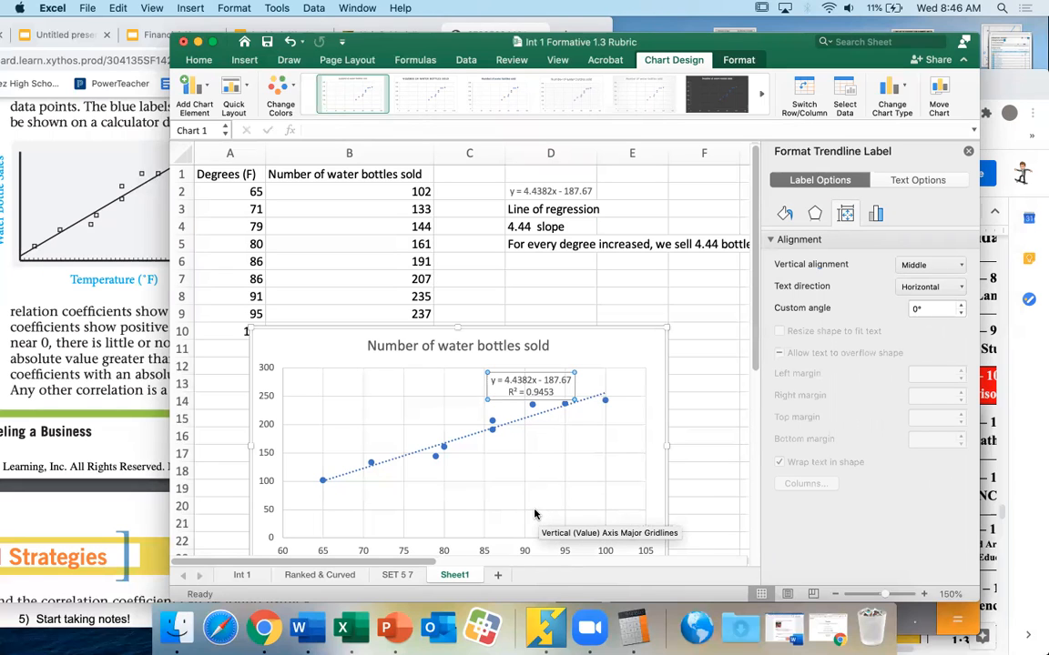
# - Switch to Calculator, place it beside the chart and calculate the square root of 0.9453
pyautogui.click(633, 630)
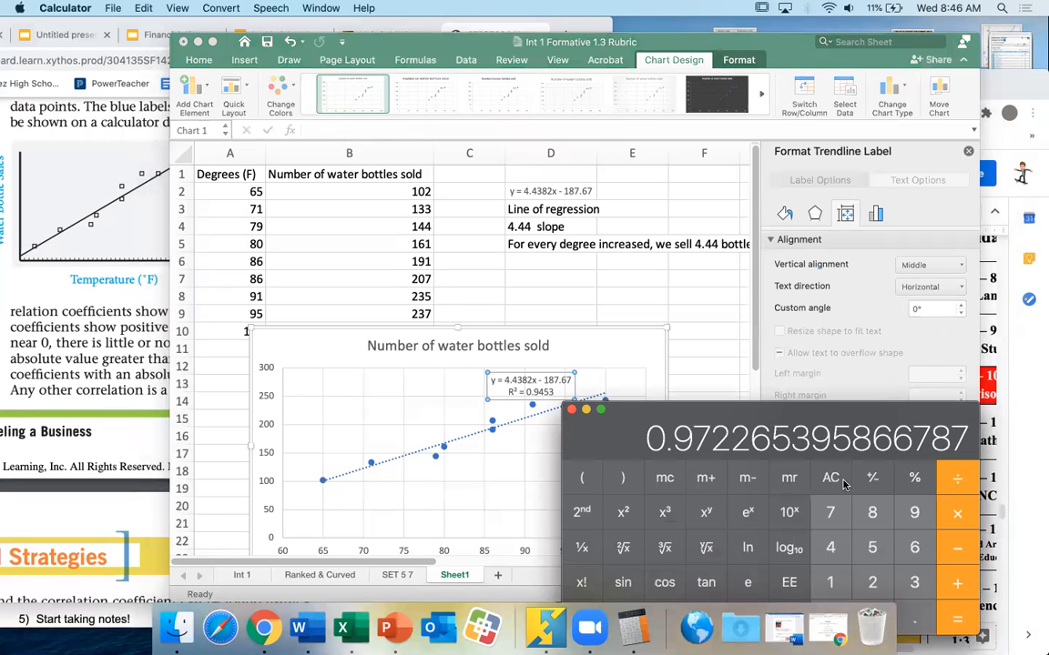
pyautogui.moveTo(800, 414); pyautogui.dragTo(229, 121)
pyautogui.click(813, 470)
pyautogui.click(405, 330)
pyautogui.click(400, 223)
pyautogui.click(319, 258)
pyautogui.click(360, 262)
pyautogui.click(397, 288)
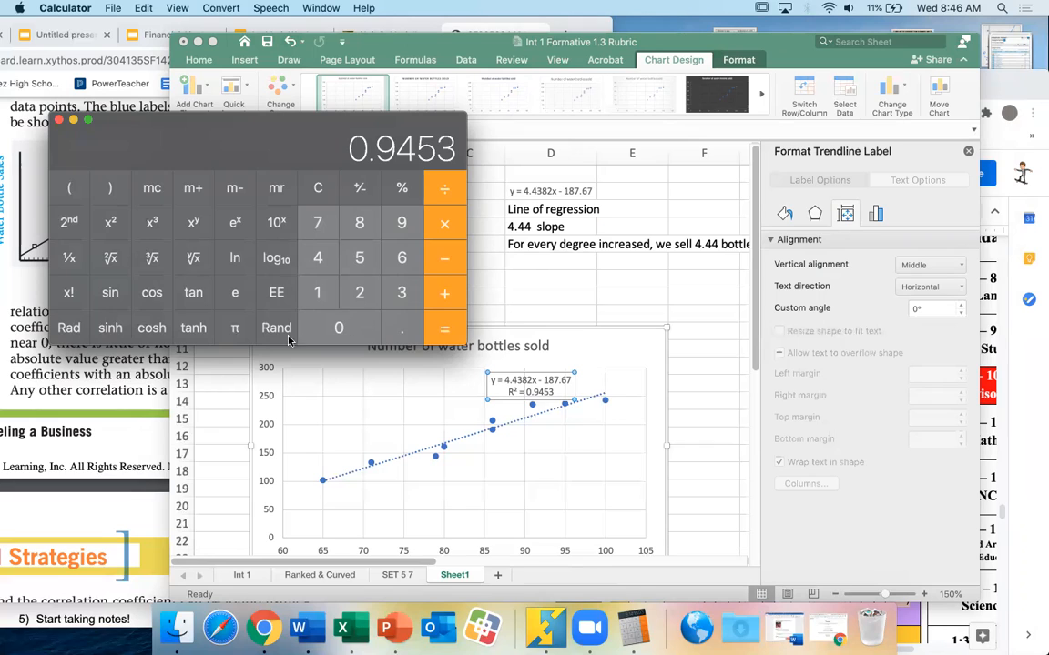
pyautogui.click(110, 259)
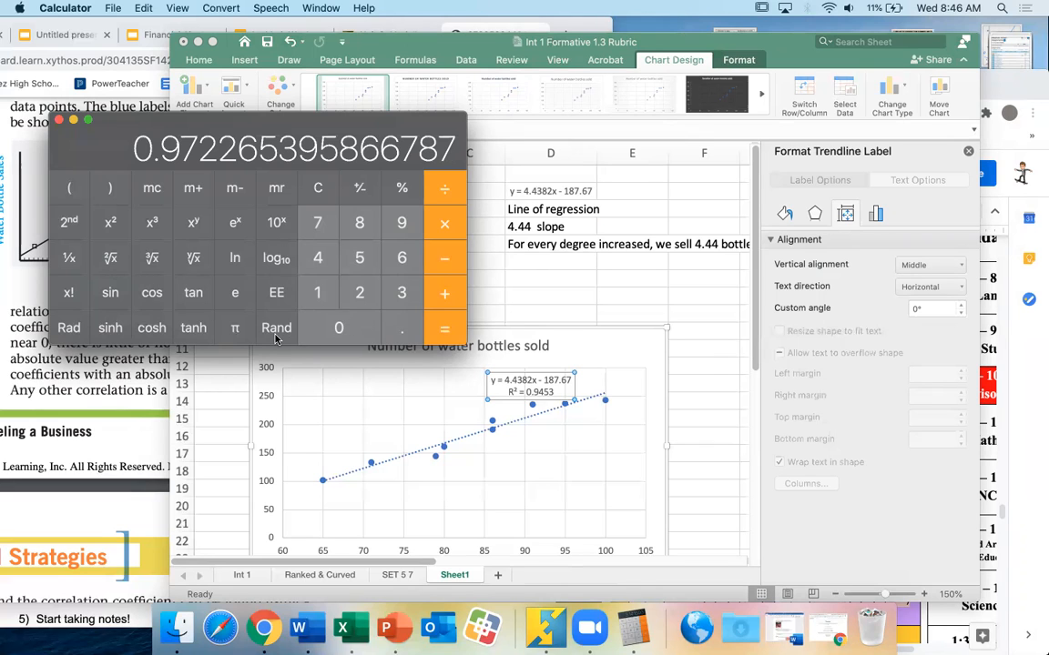
# - Return to the spreadsheet and enter "r=.97" in cell D7 and "Strong correlation" in cell D8
pyautogui.click(558, 267)
pyautogui.click(532, 293)
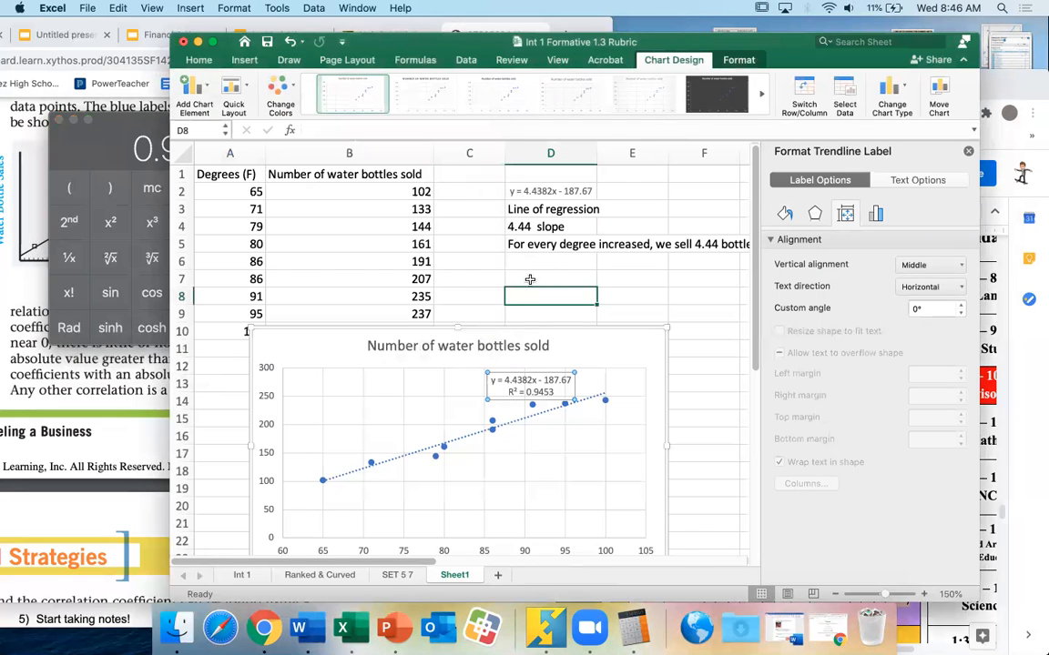
pyautogui.click(530, 280)
pyautogui.write('r-')
pyautogui.press('BackSpace')
pyautogui.write('text "=.97"')
pyautogui.press('Return')
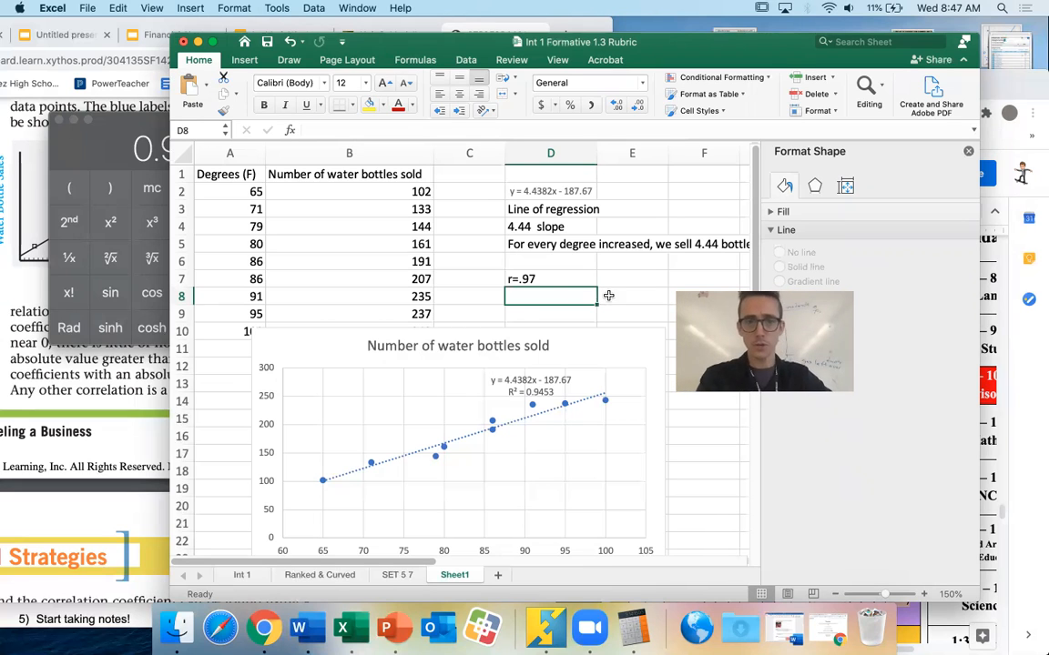
pyautogui.write('Stro')
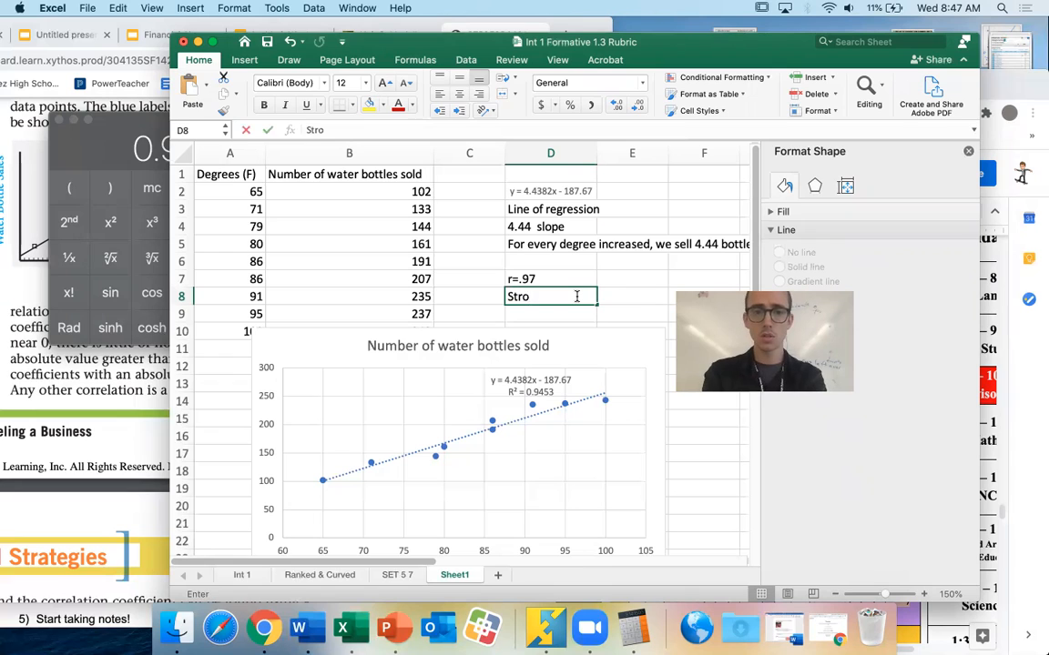
pyautogui.write('ng correlation')
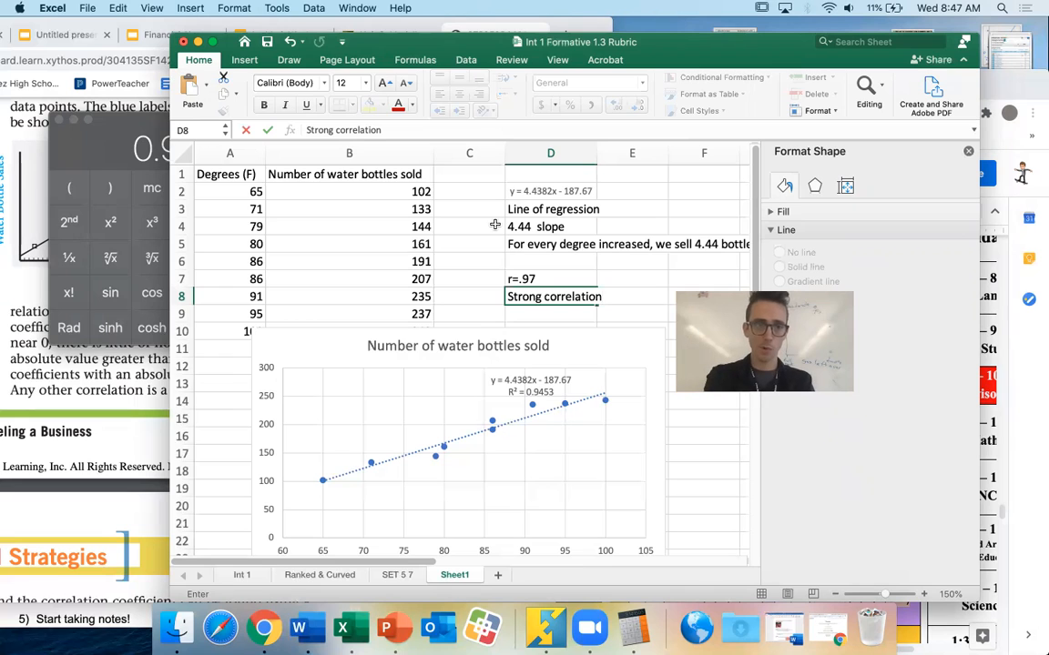
# - Switch back to Calculator, clear it and recalculate the square root of 0.9453
pyautogui.click(126, 122)
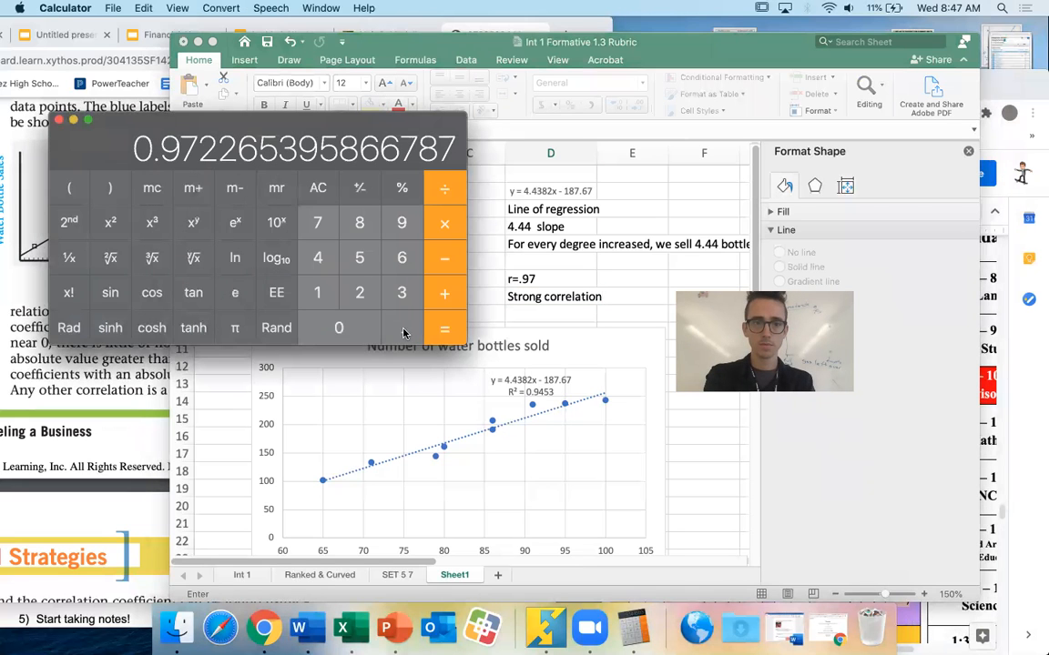
pyautogui.click(310, 188)
pyautogui.click(404, 329)
pyautogui.click(402, 223)
pyautogui.click(318, 257)
pyautogui.click(363, 262)
pyautogui.click(402, 293)
pyautogui.click(112, 259)
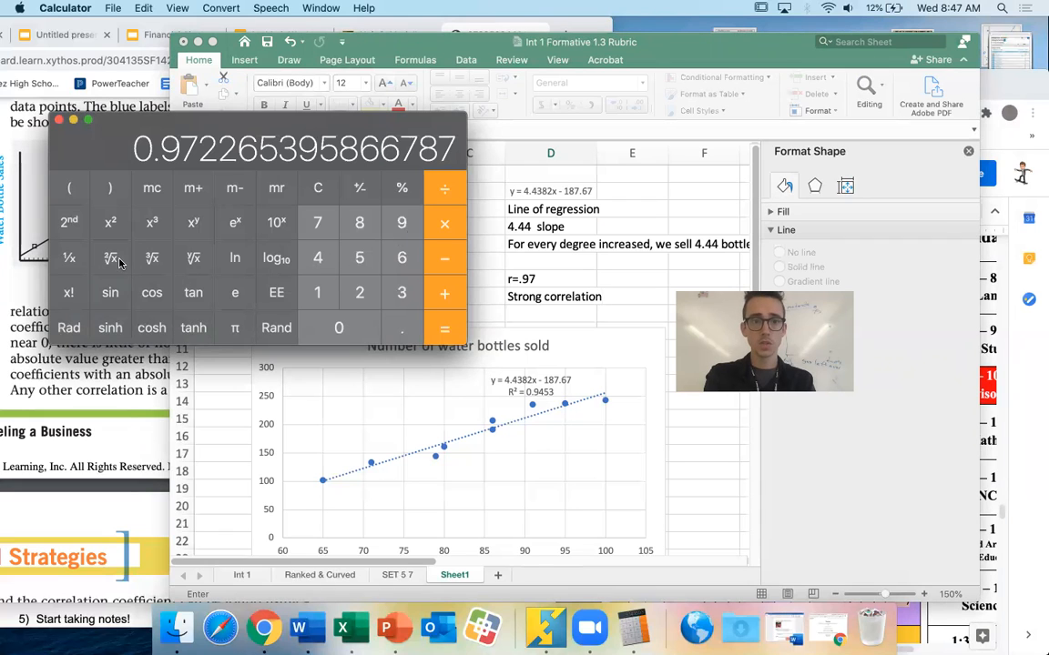